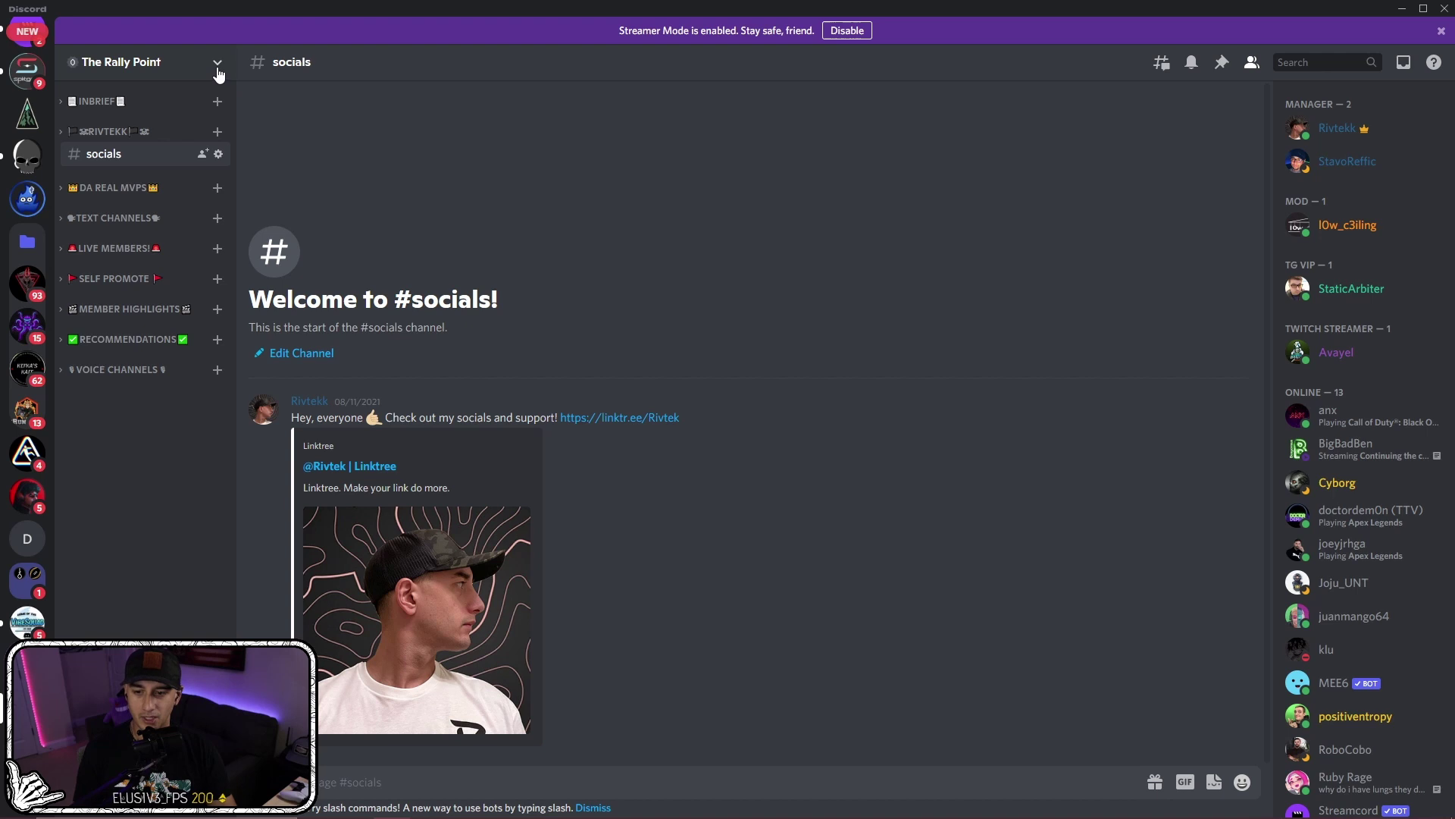
- Open the role settings of The Rally Point server and look through the existing roles
click(218, 67)
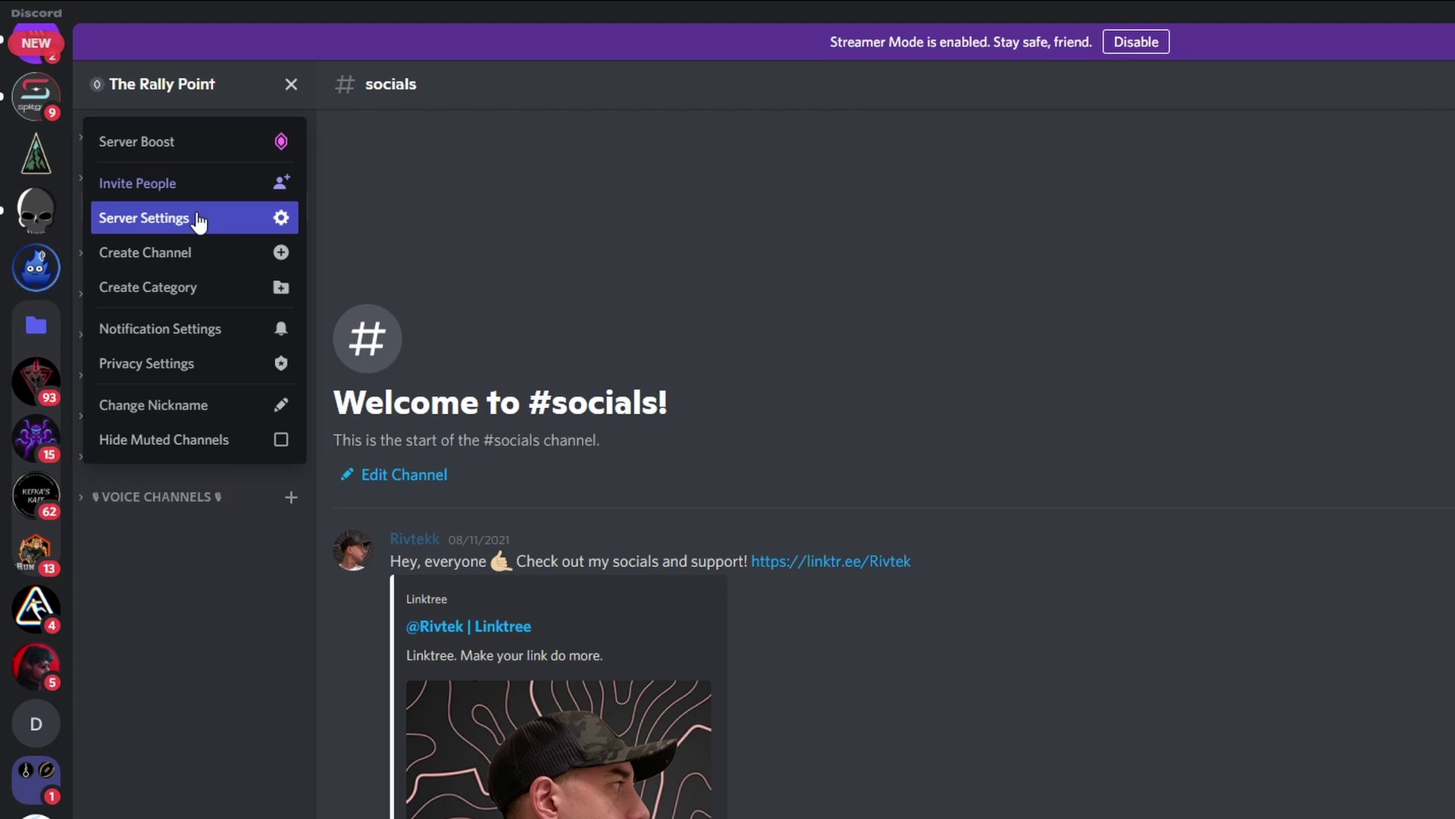
click(198, 220)
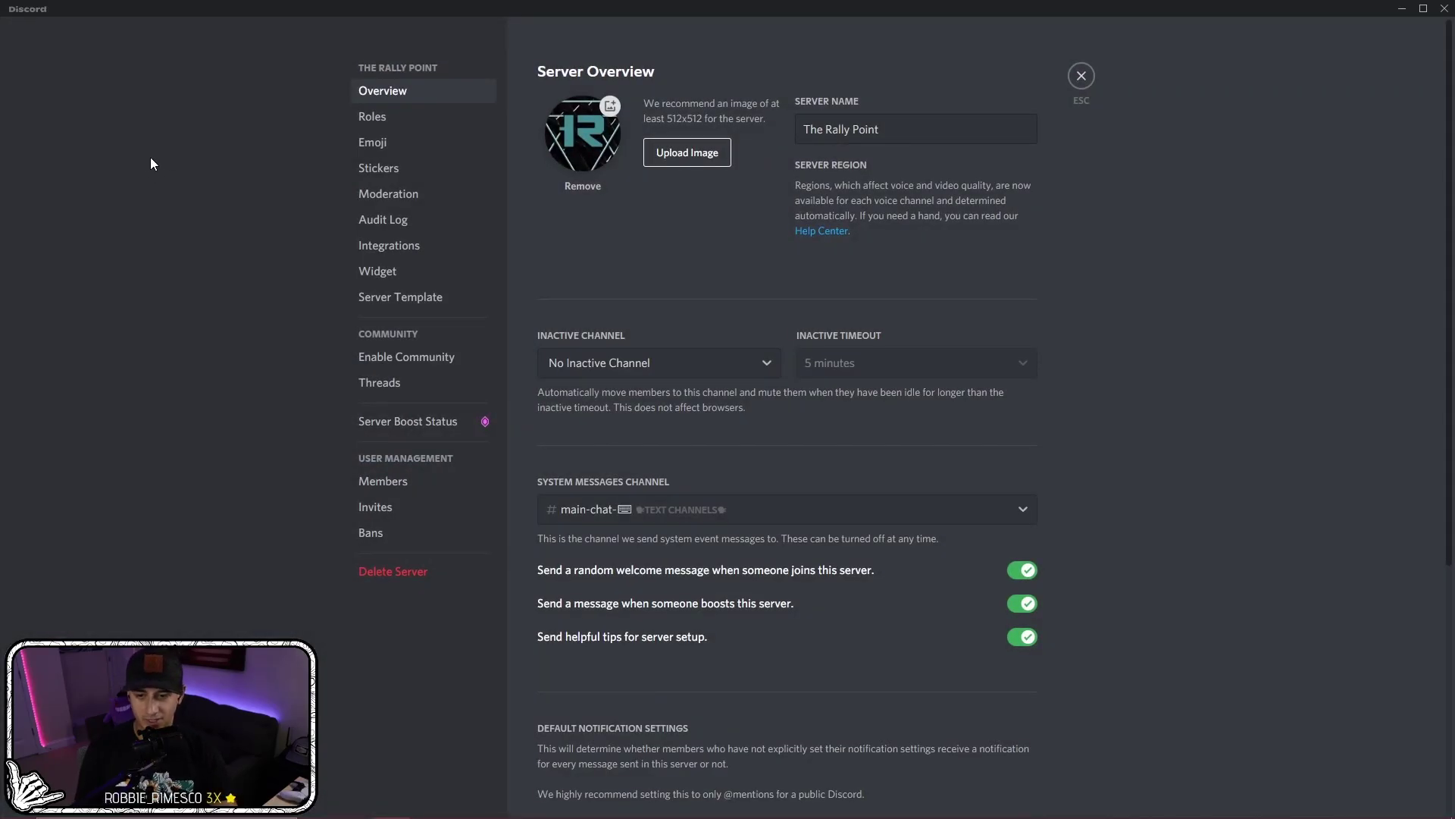
click(385, 125)
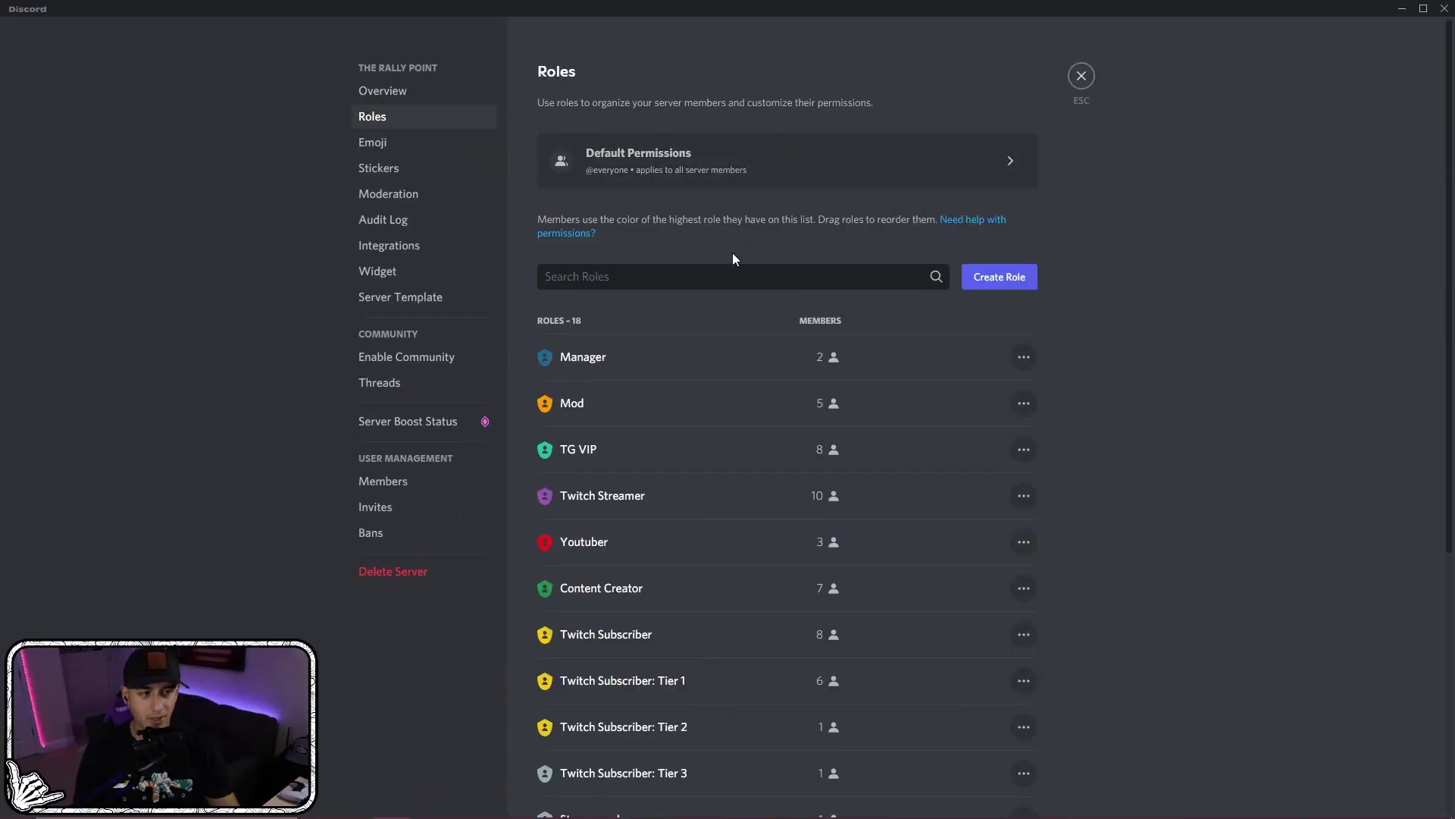
scroll(656, 357, down, 5)
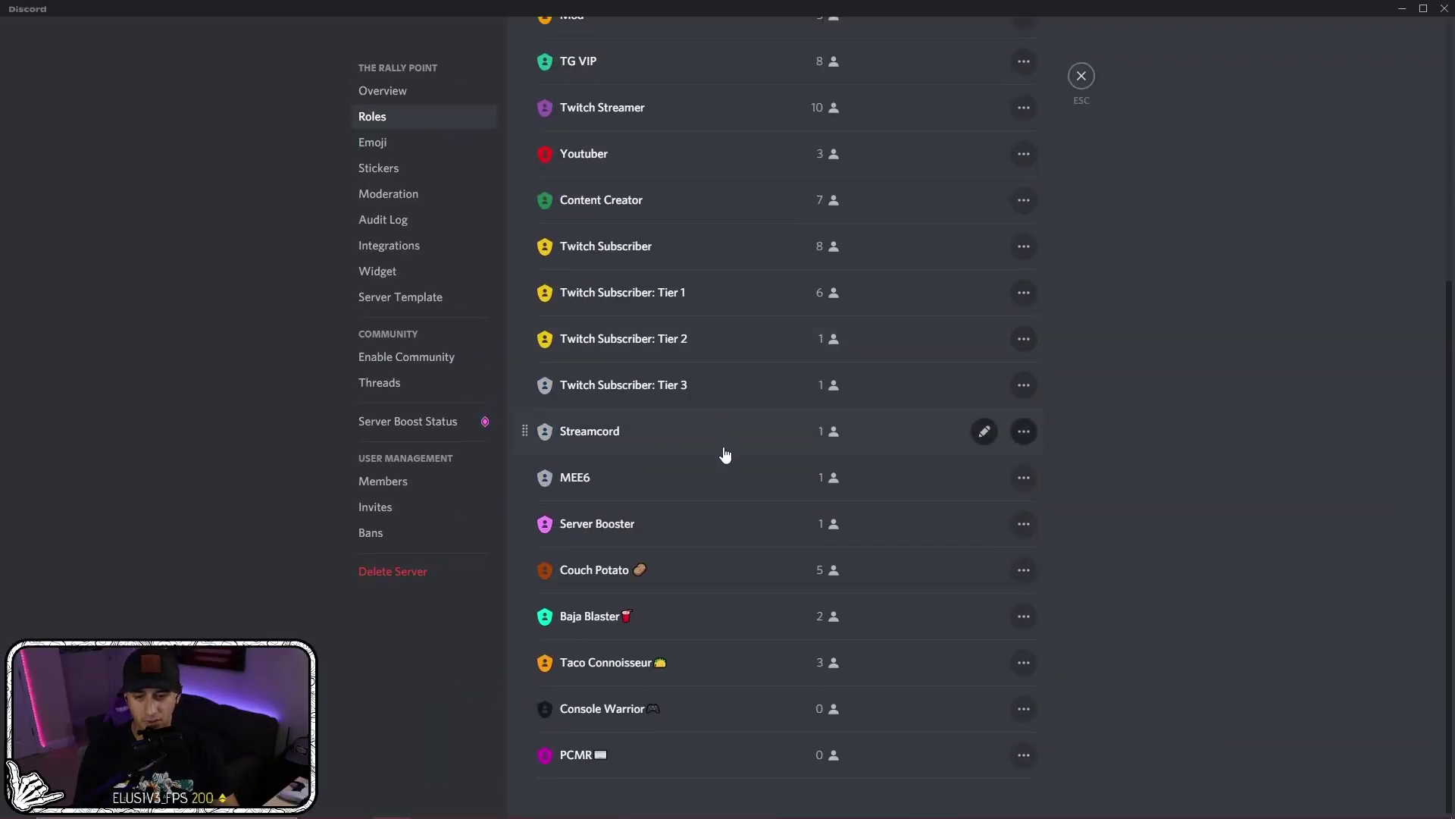
scroll(725, 453, up, 5)
scroll(657, 262, down, 3)
scroll(675, 270, up, 3)
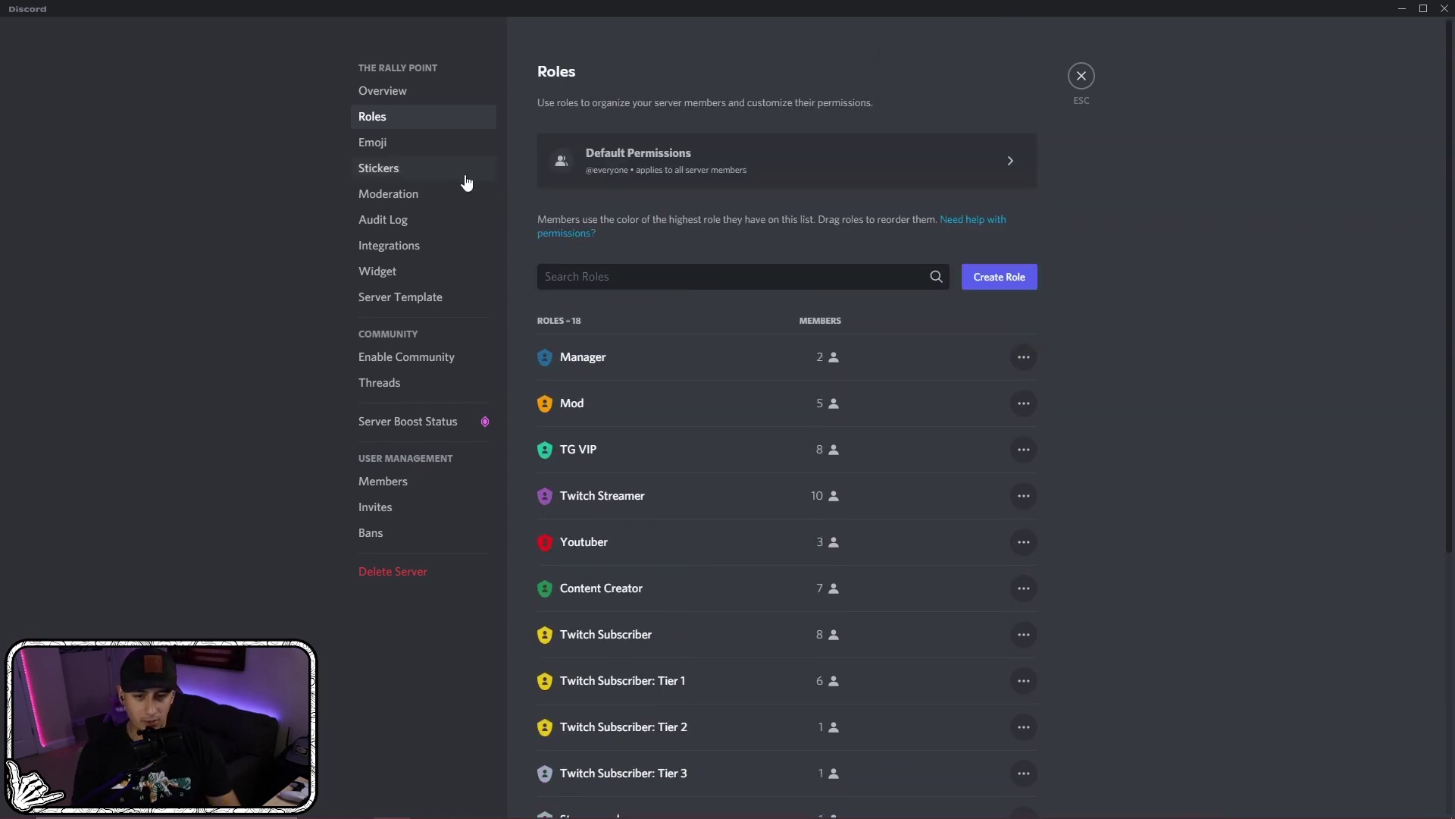
- Create a new role named TEST SUBJECT with the light teal role color
click(1008, 287)
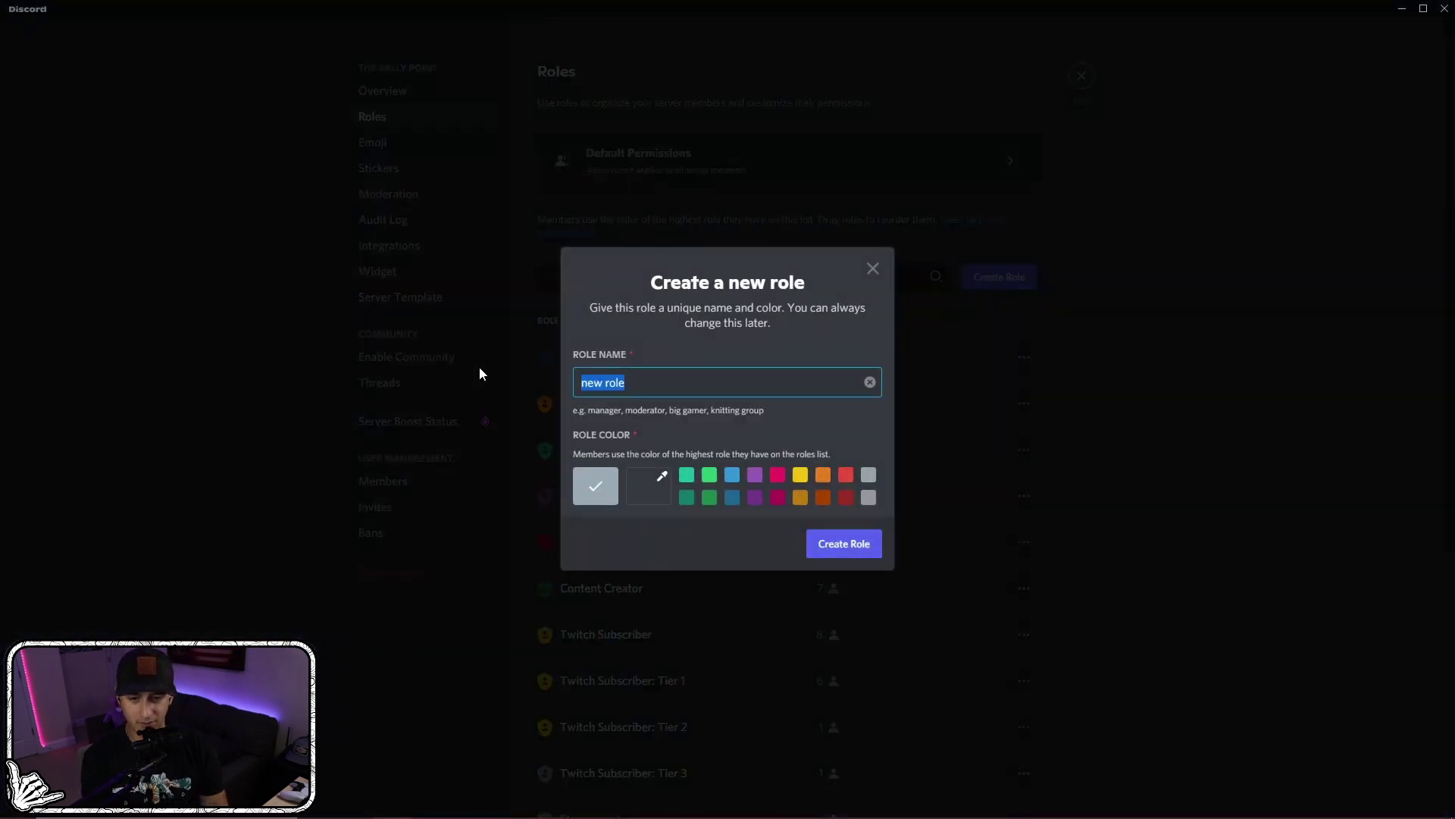
text(TES)
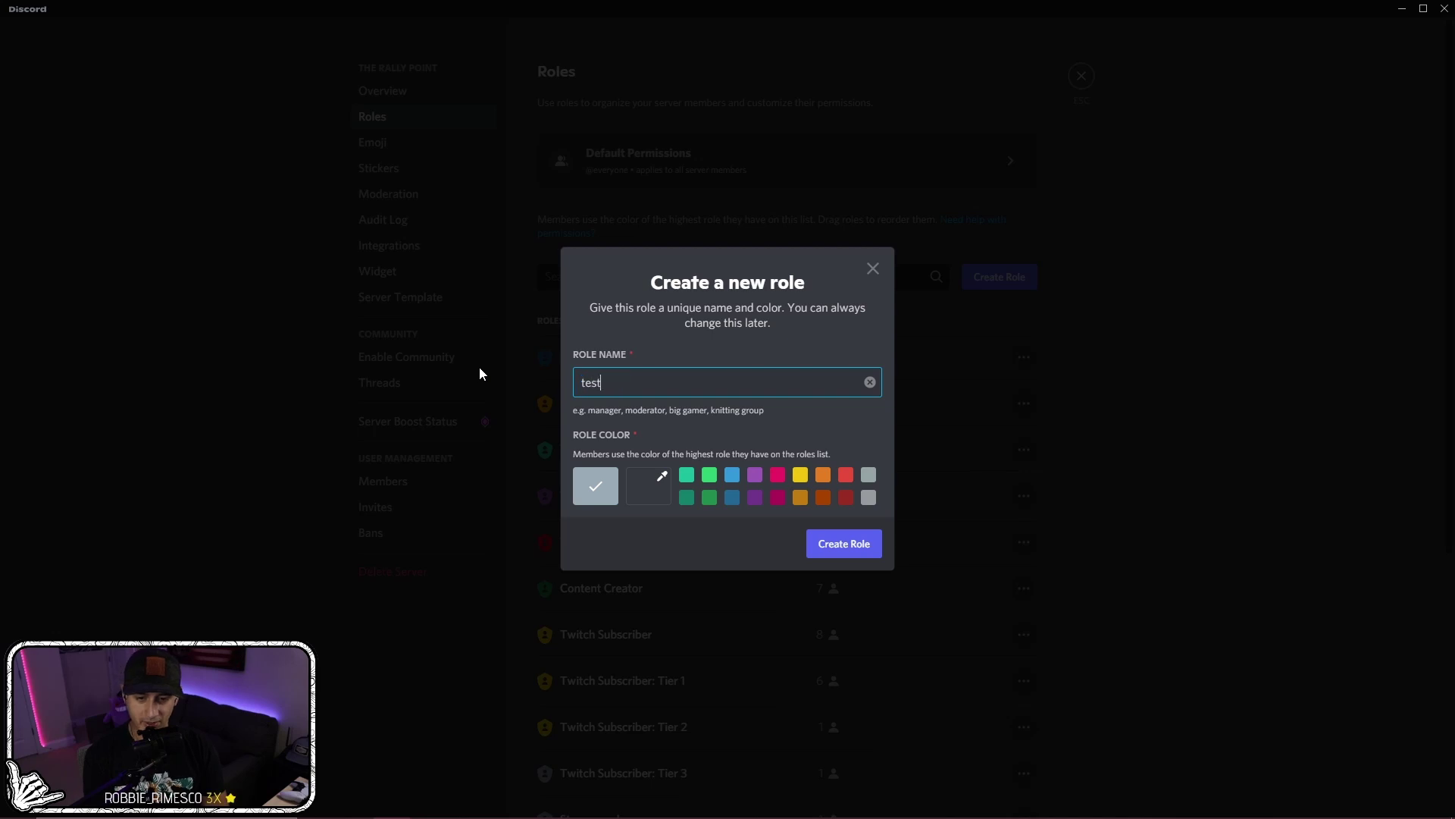
key(BackSpace)
text(ST SUBJECT)
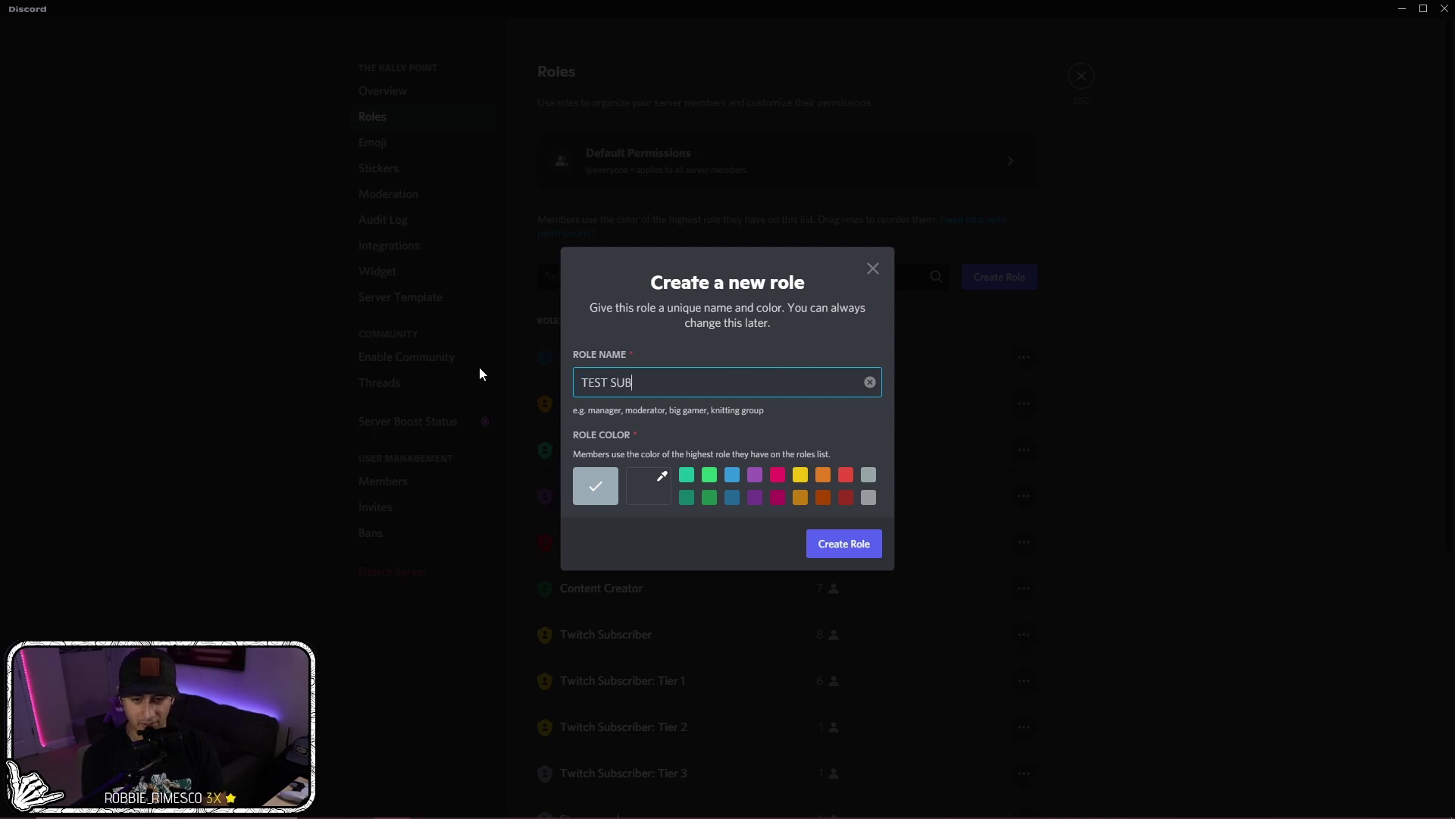
click(686, 477)
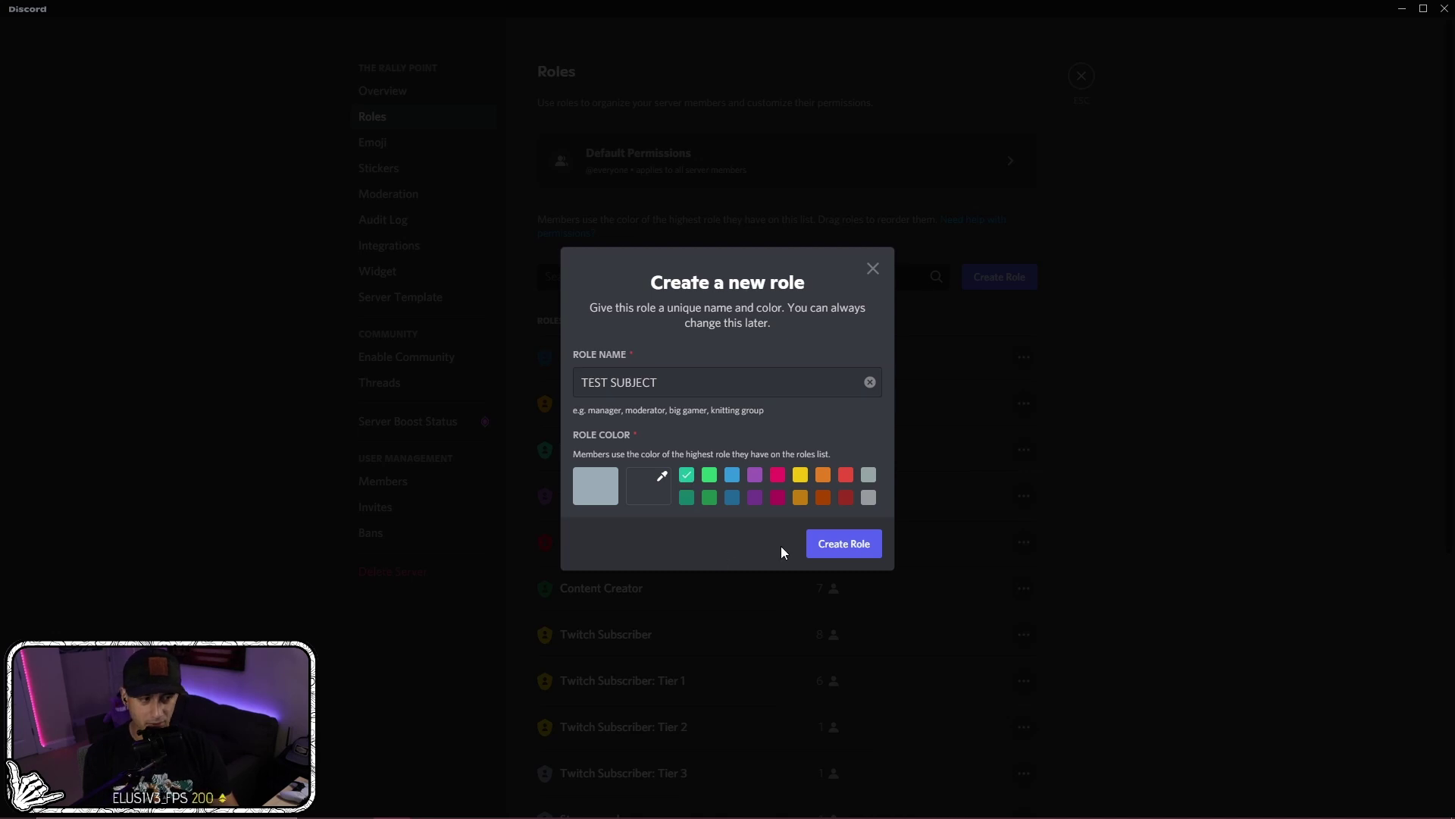
click(837, 546)
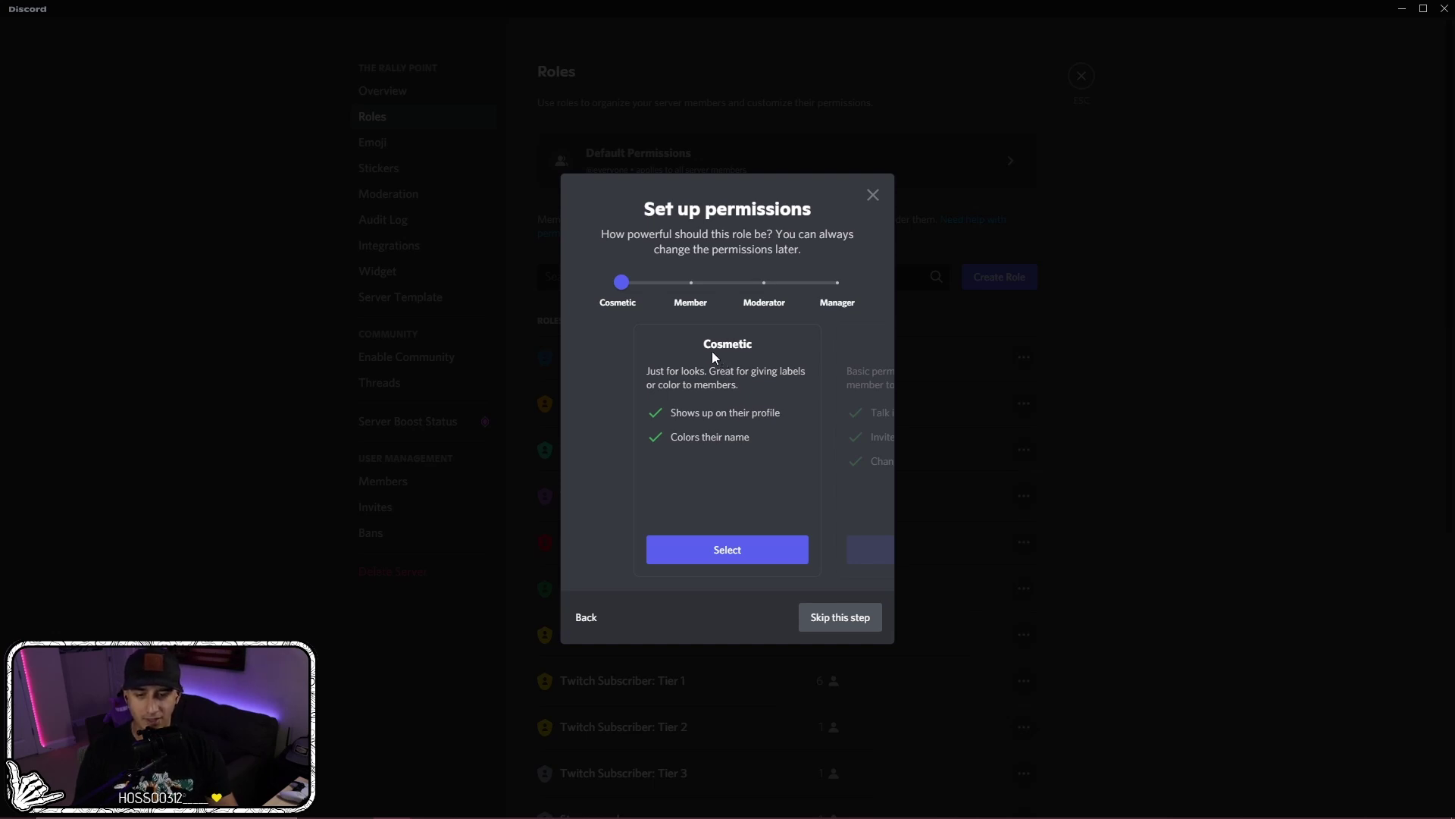
- Apply the Member permission preset to the new role after comparing the presets, and assign the role to the server owner
click(691, 305)
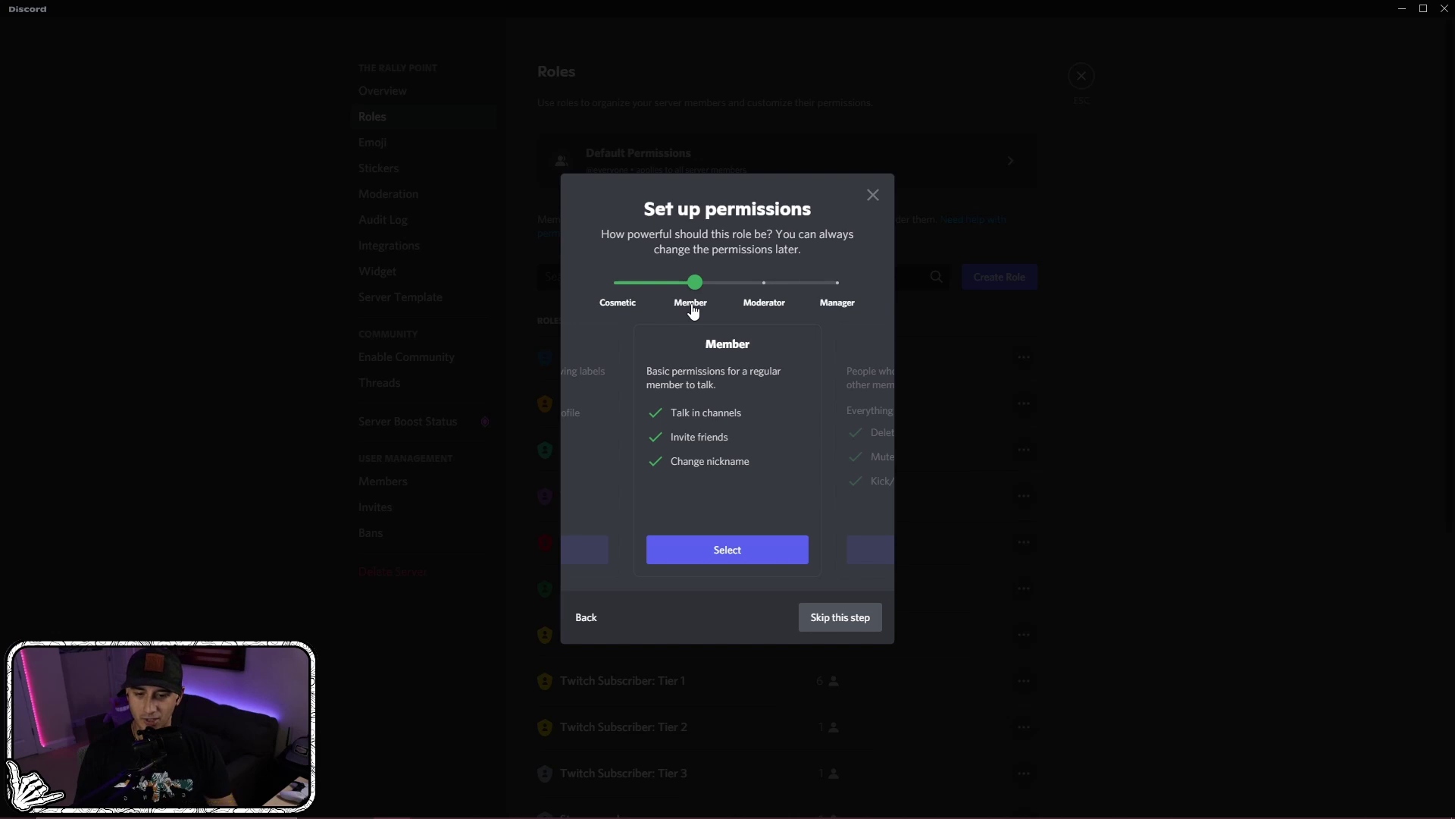
click(760, 313)
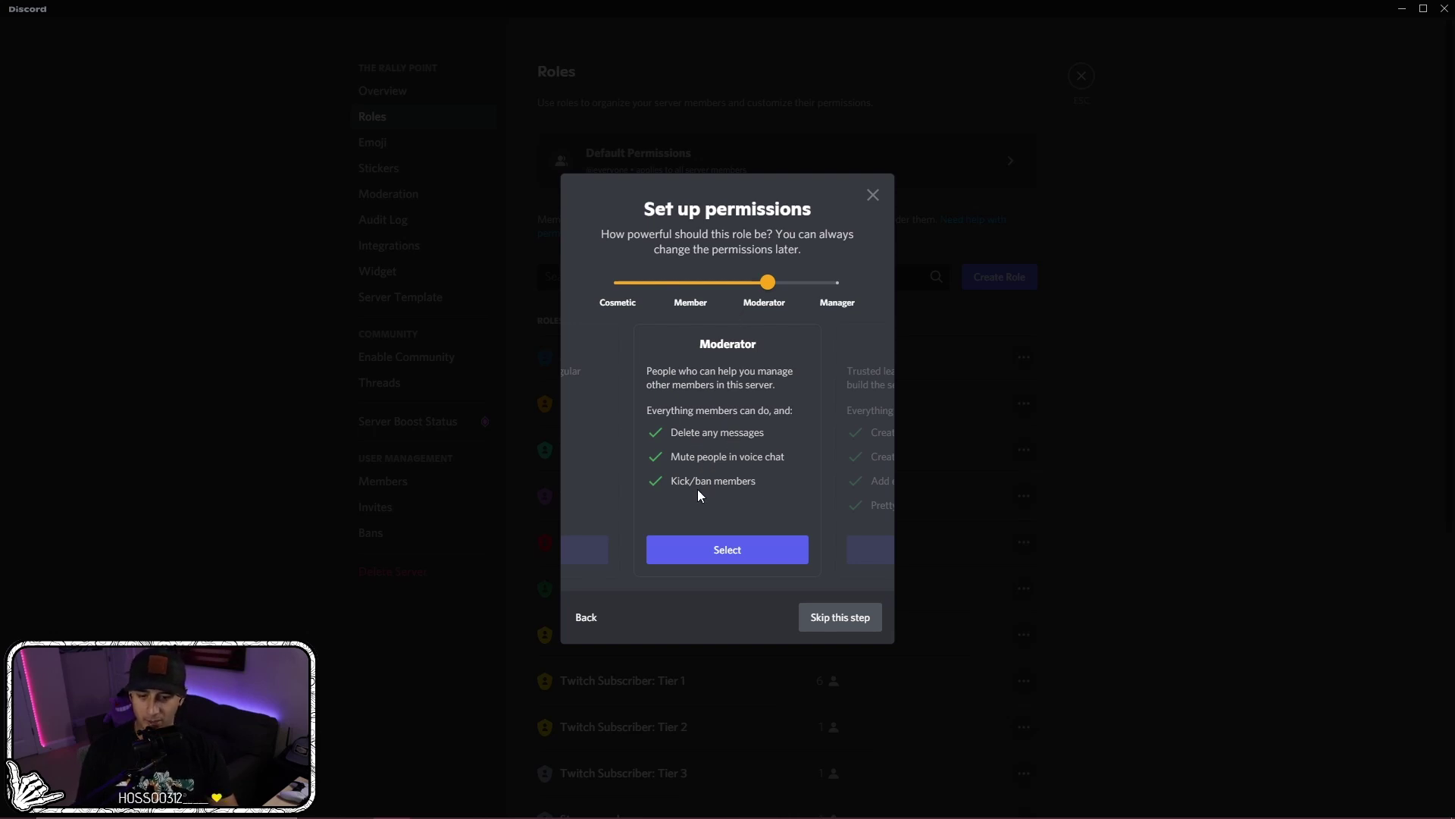
click(832, 307)
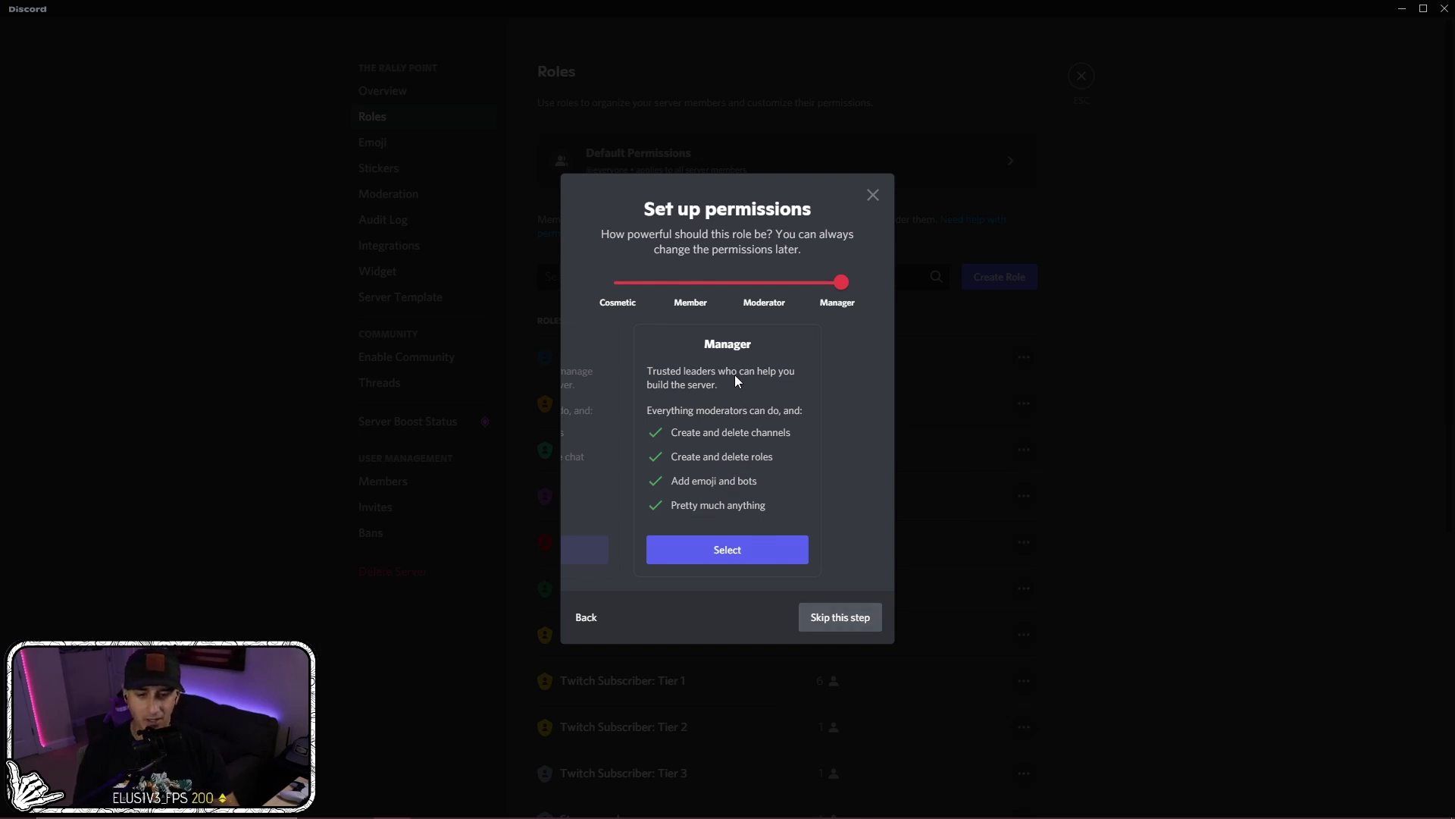
click(691, 303)
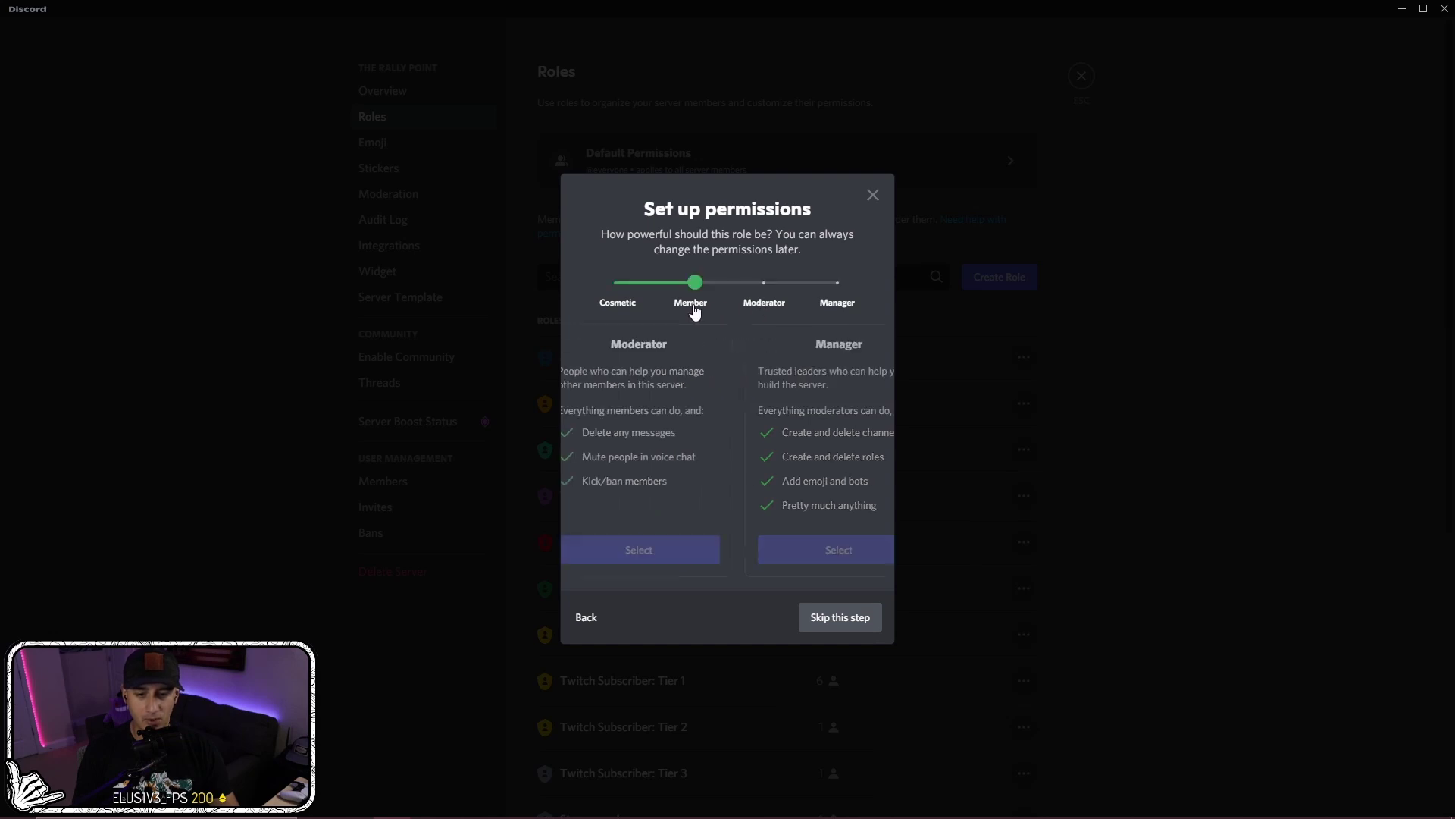
click(611, 307)
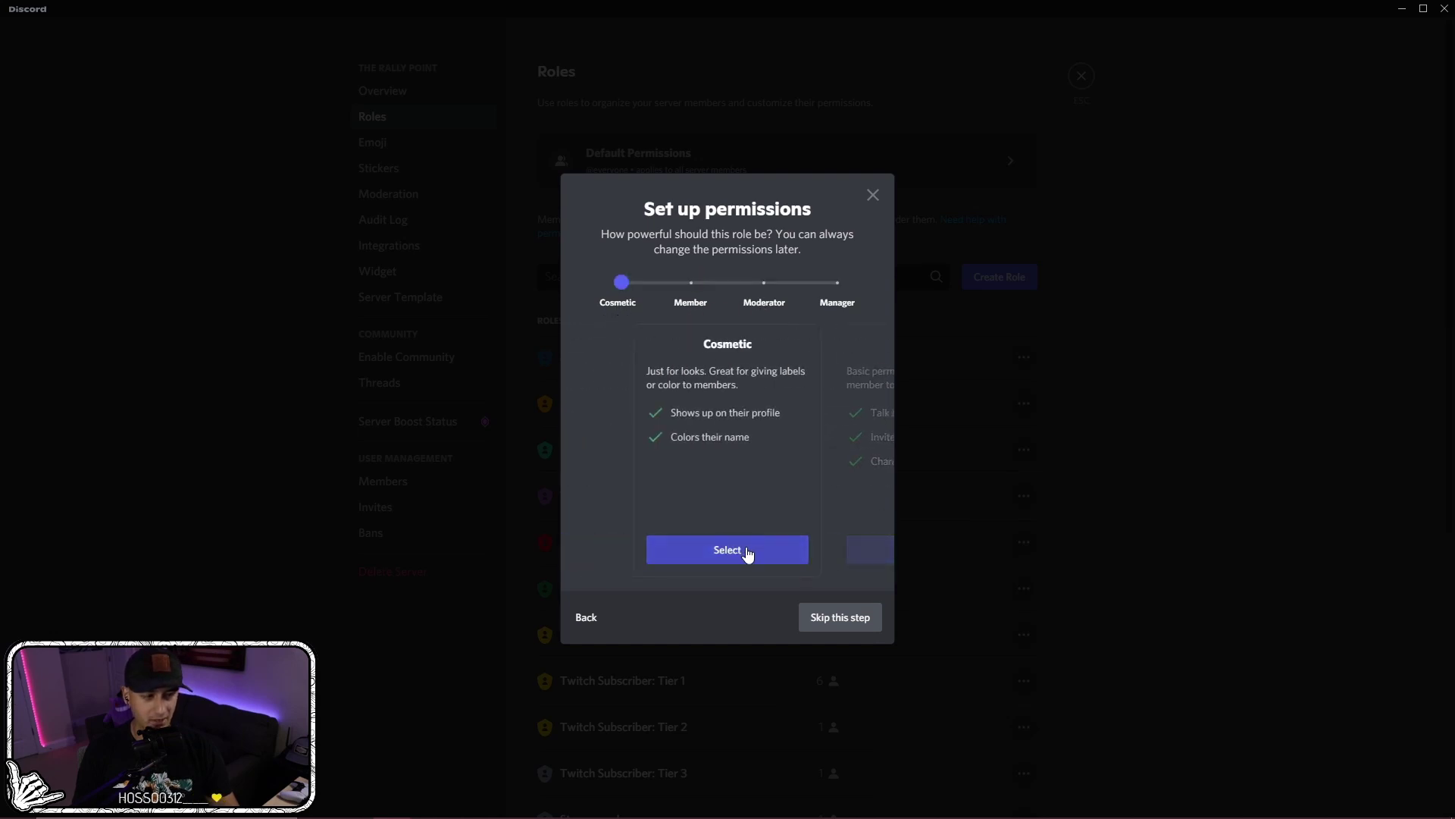
click(691, 302)
click(747, 549)
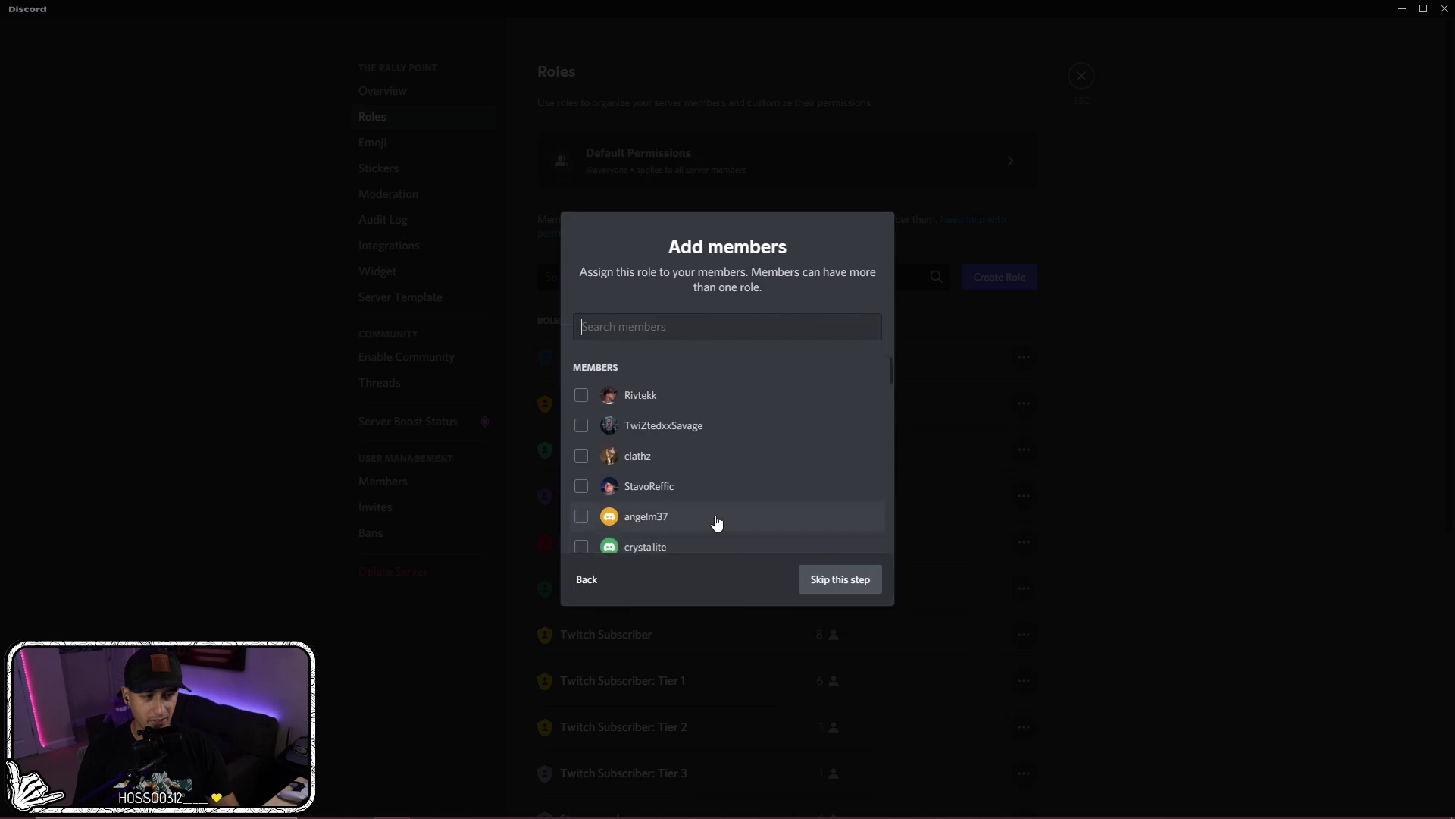
click(582, 396)
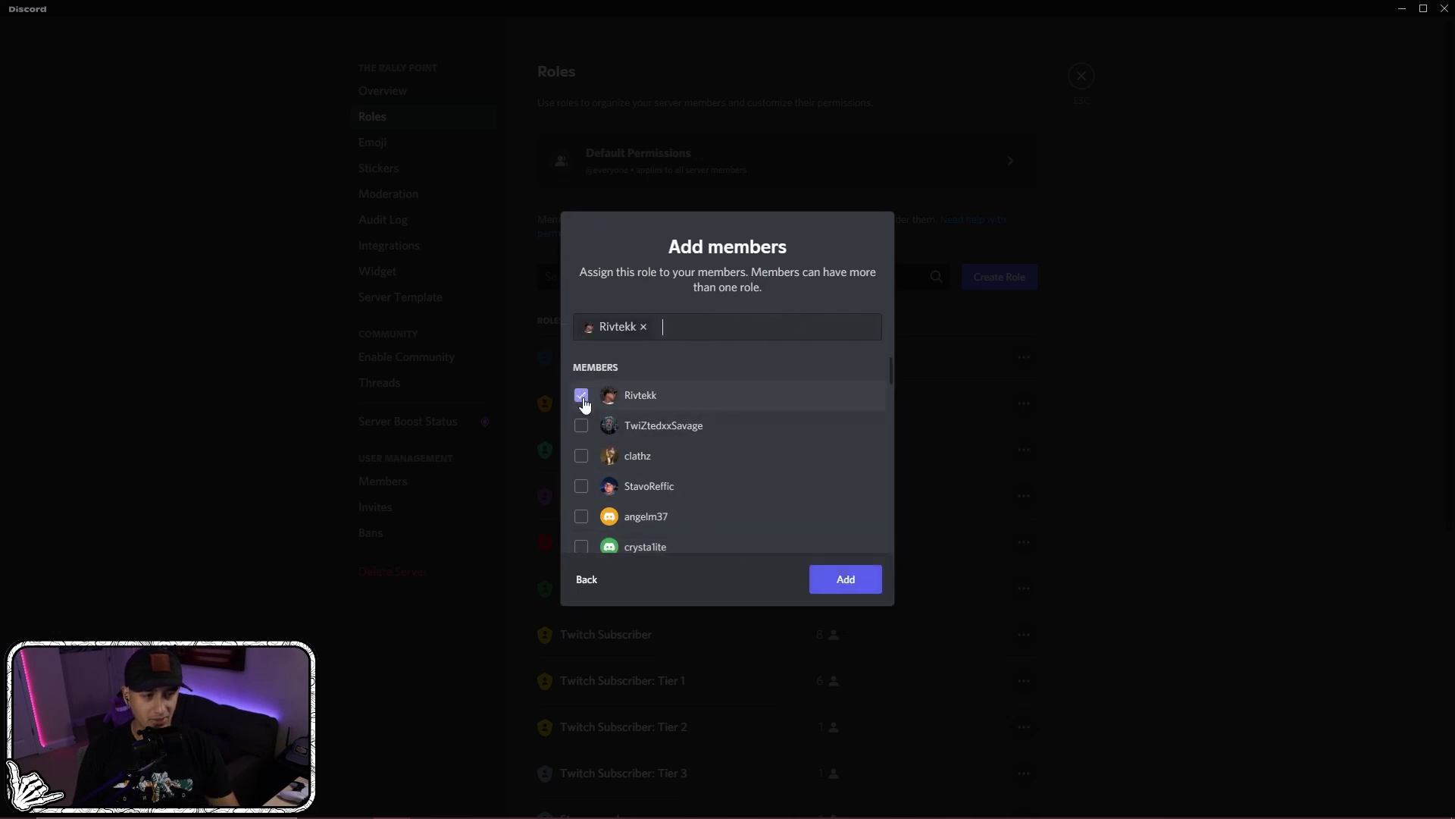
click(858, 587)
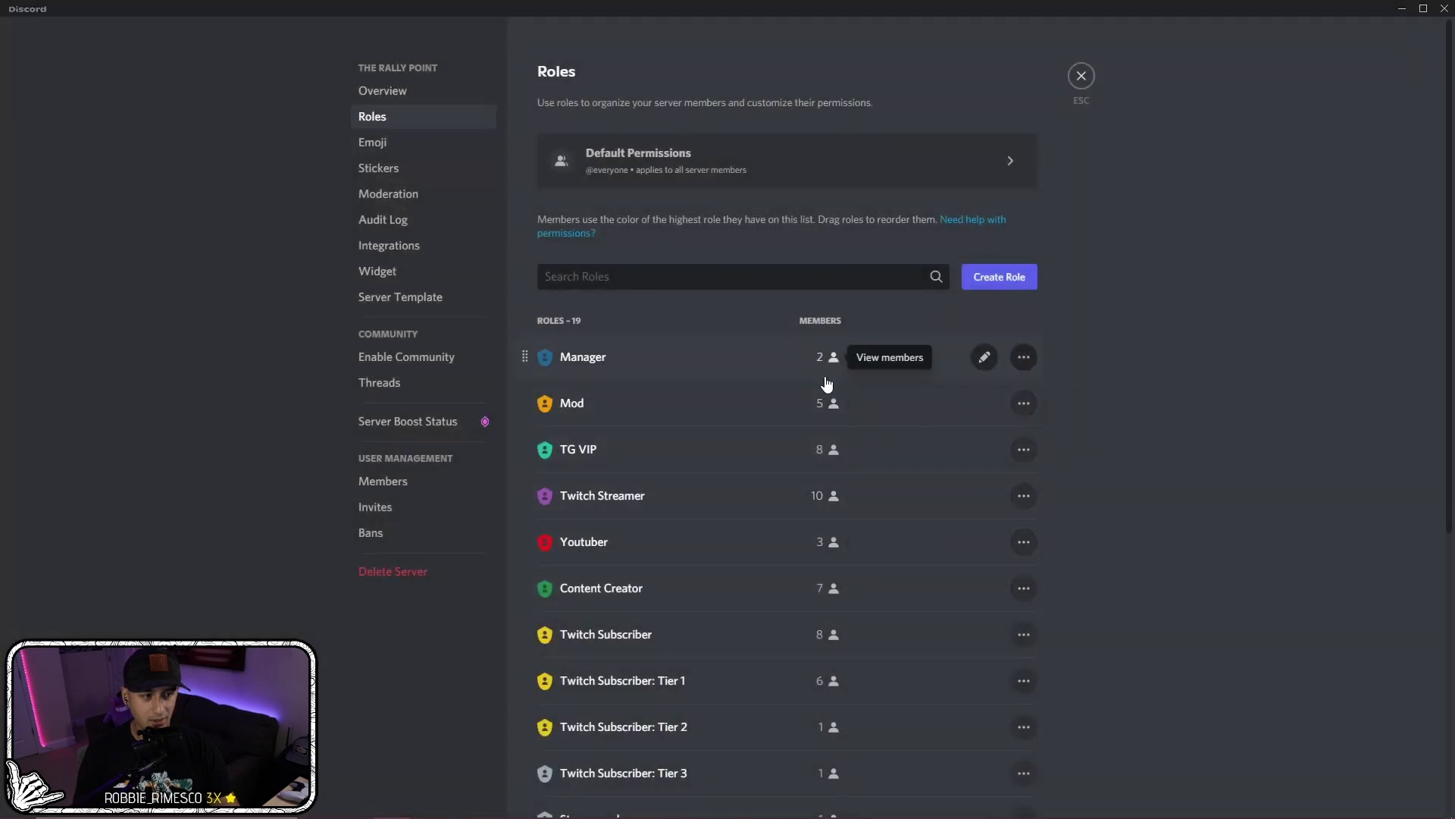
- Open the TEST SUBJECT role and examine its display options and its permissions, from general server through advanced
scroll(766, 334, down, 6)
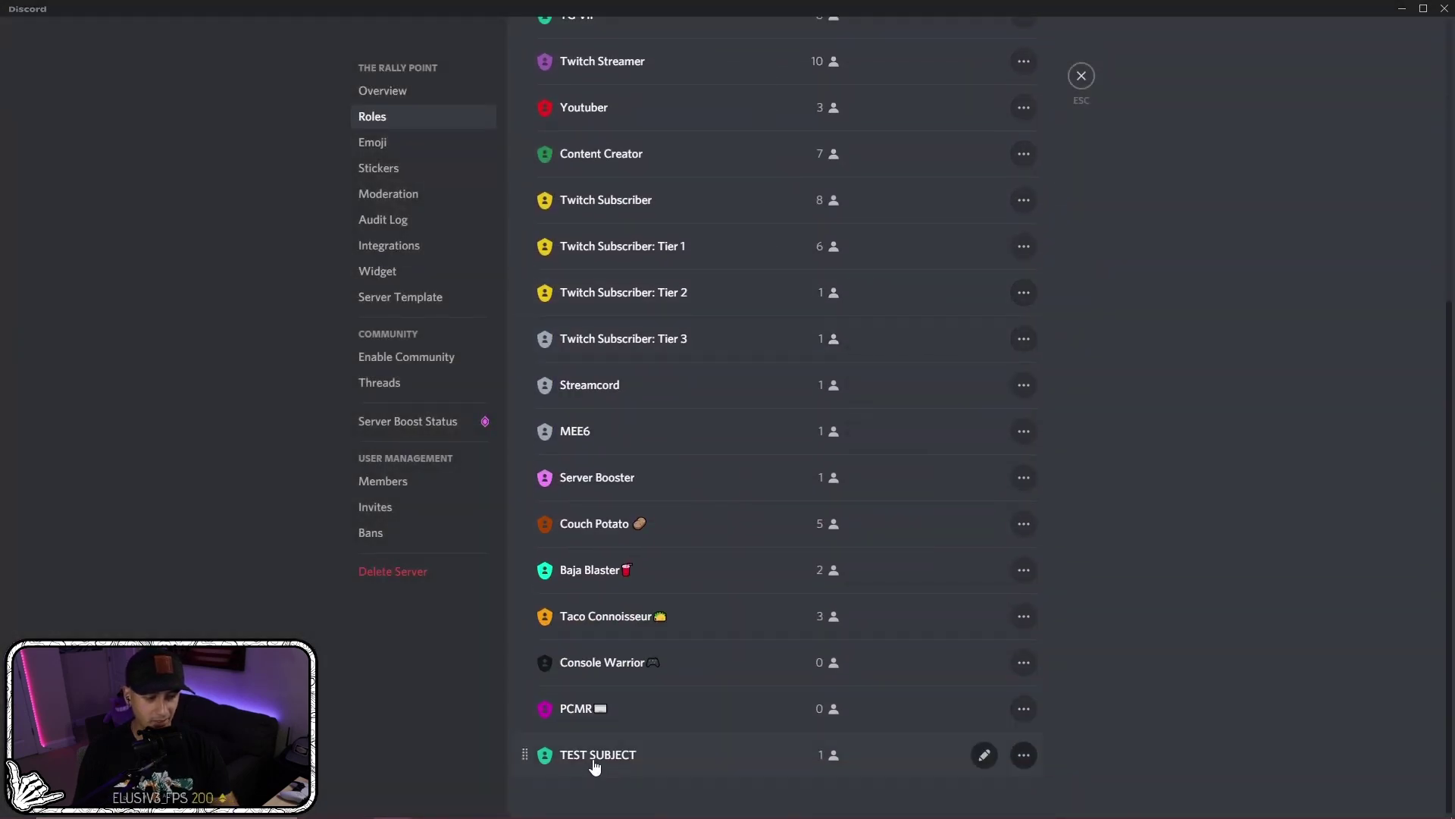
click(605, 758)
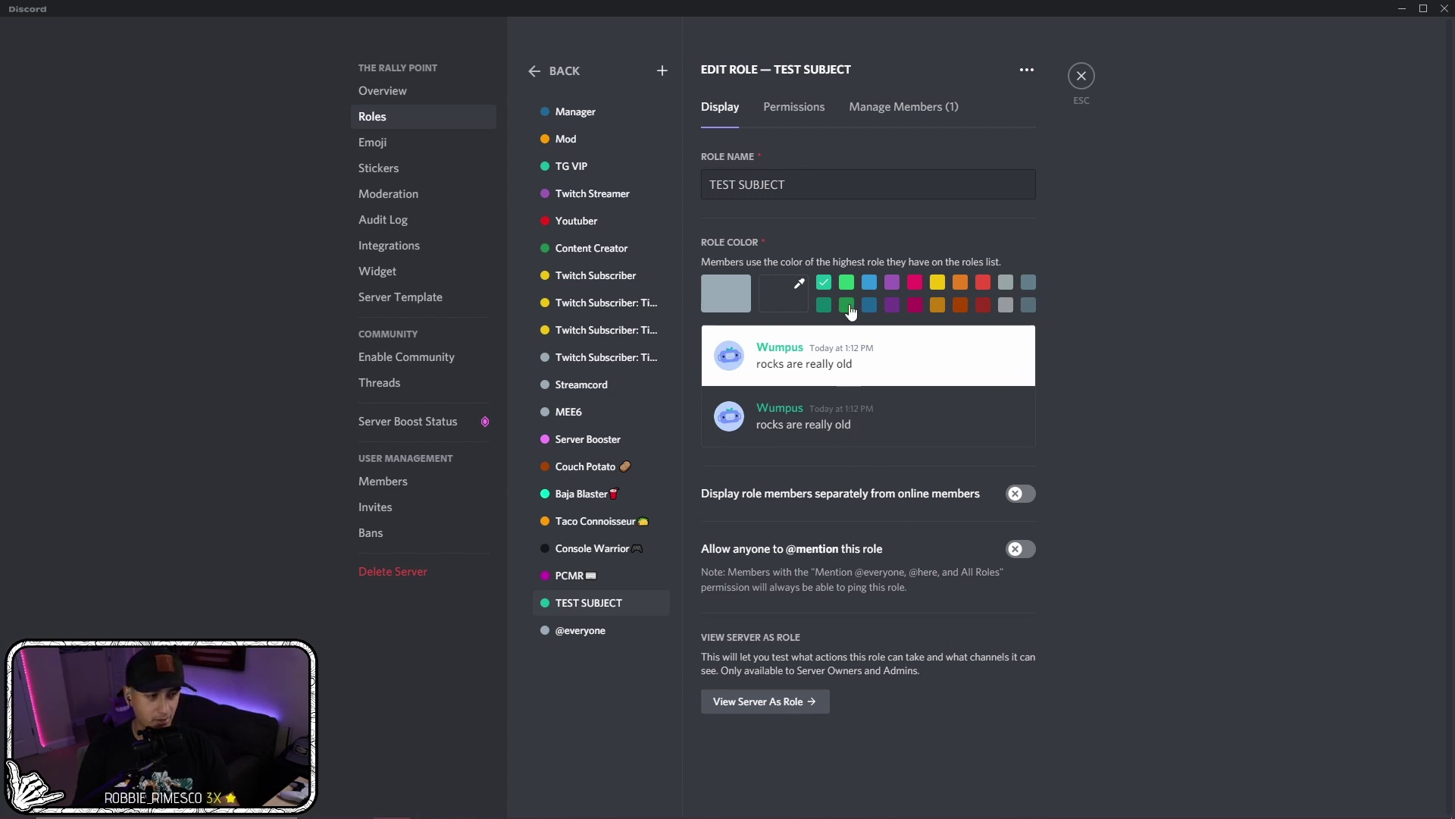
click(805, 107)
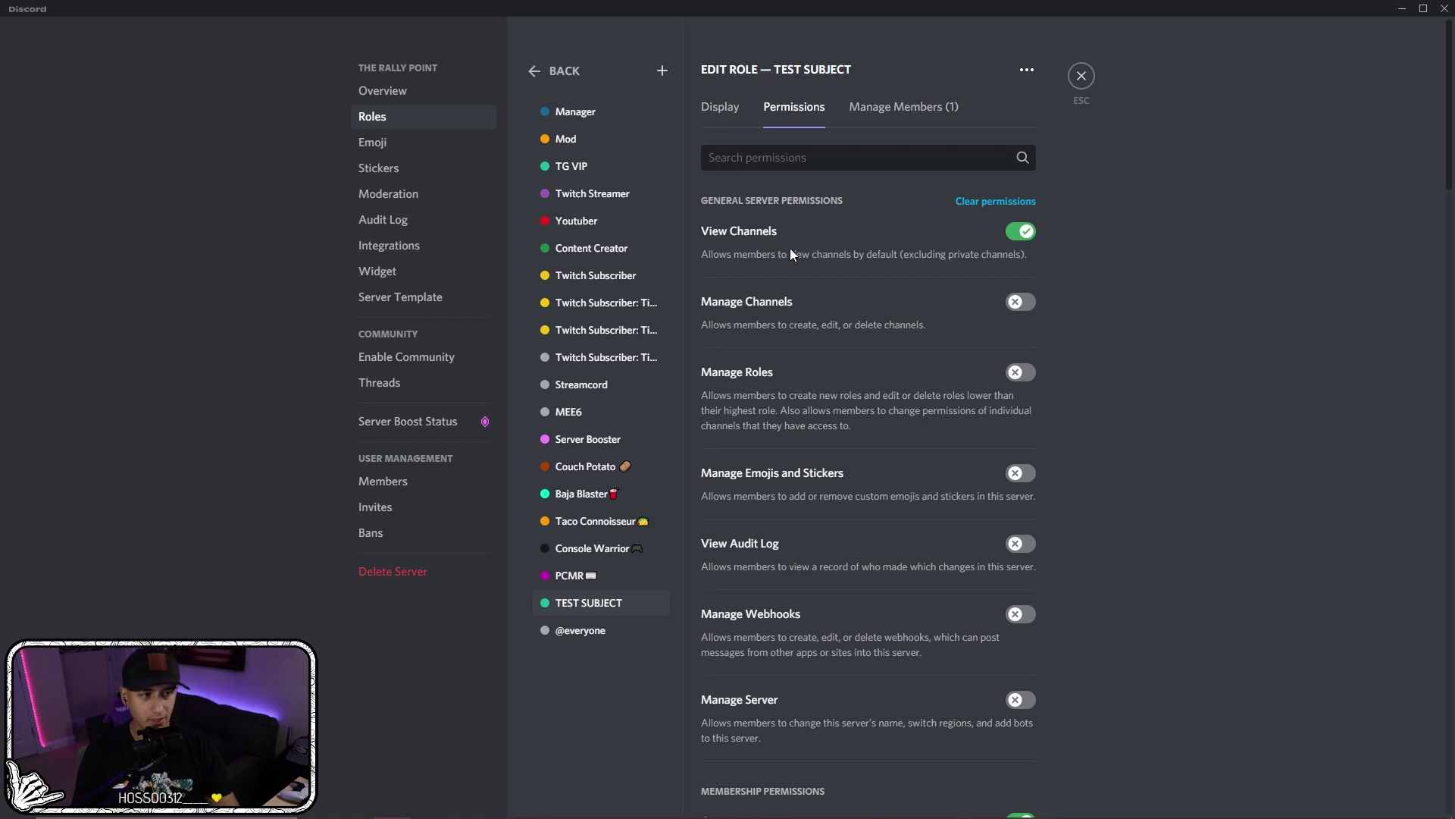
scroll(868, 234, down, 1)
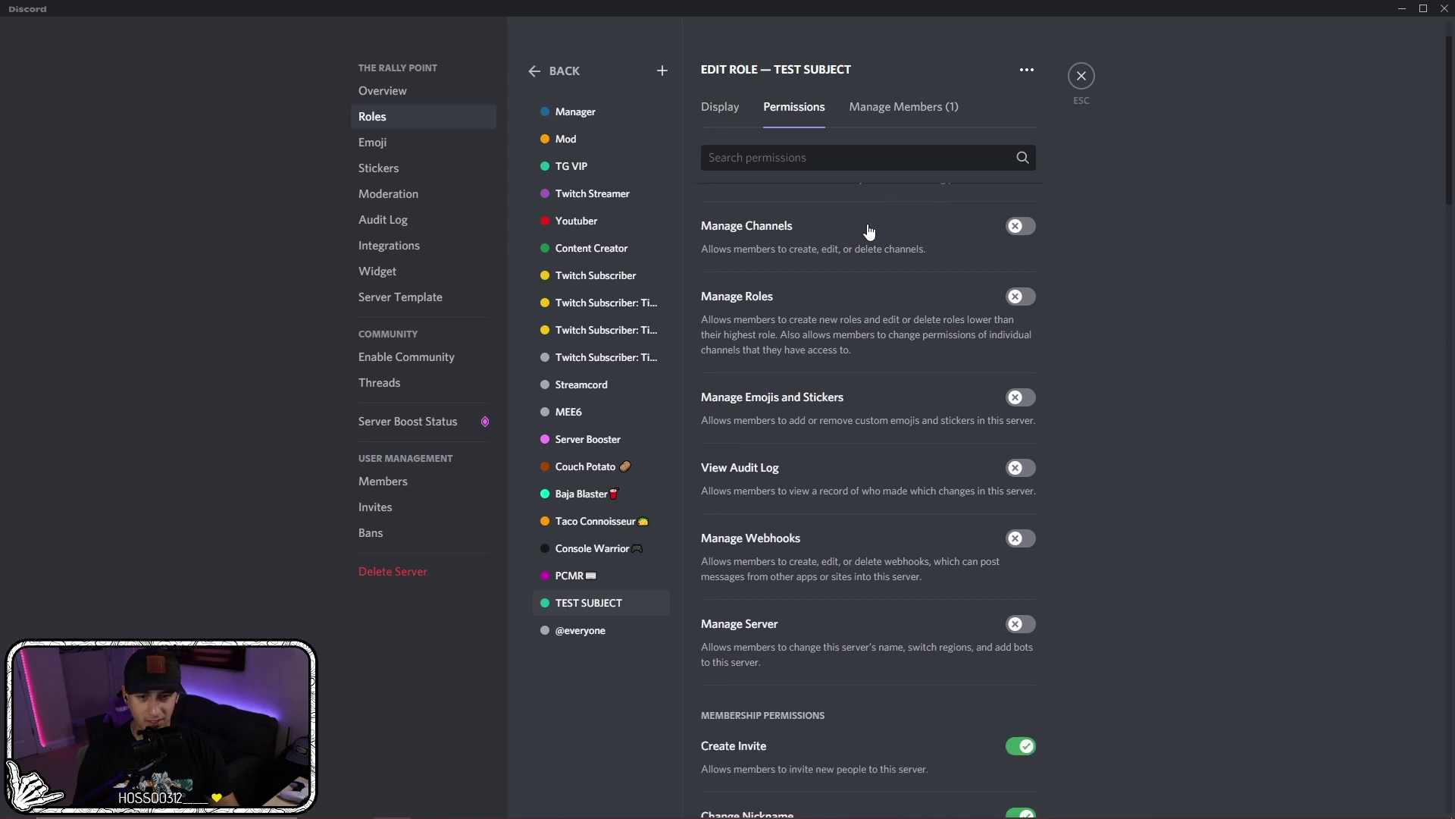
scroll(870, 232, up, 1)
scroll(998, 231, down, 5)
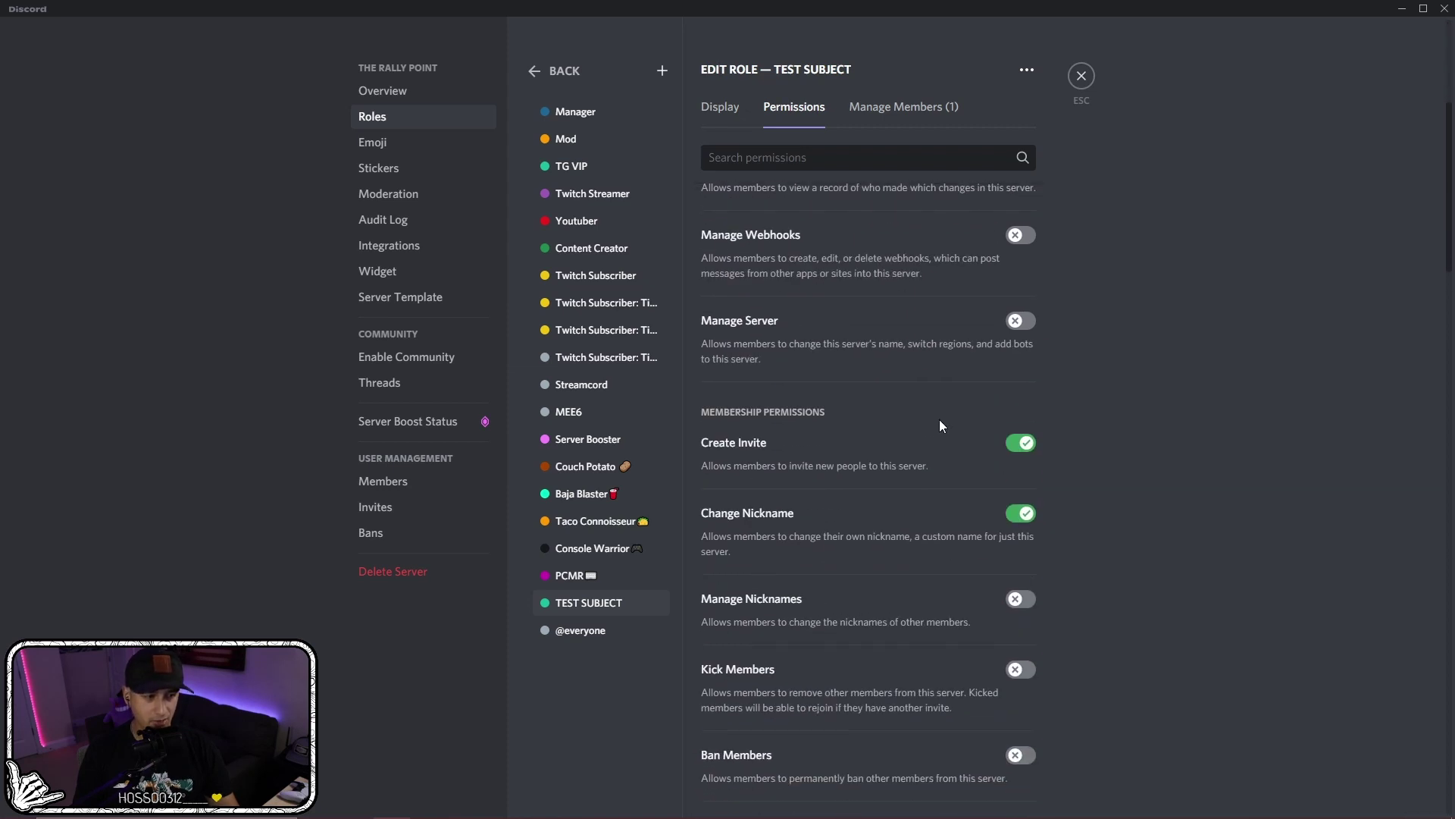
scroll(864, 442, down, 3)
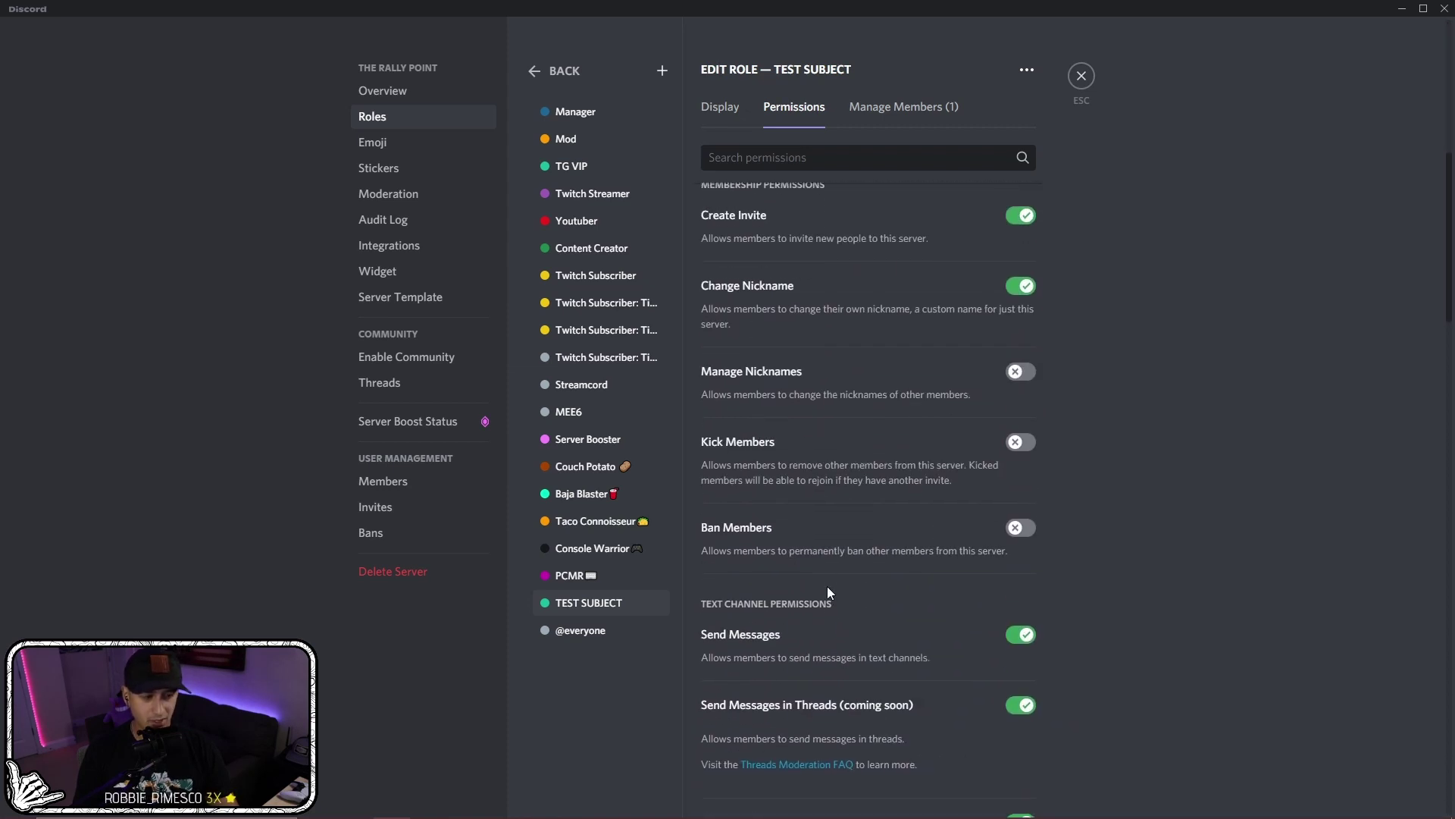
scroll(823, 593, down, 1)
scroll(812, 464, down, 2)
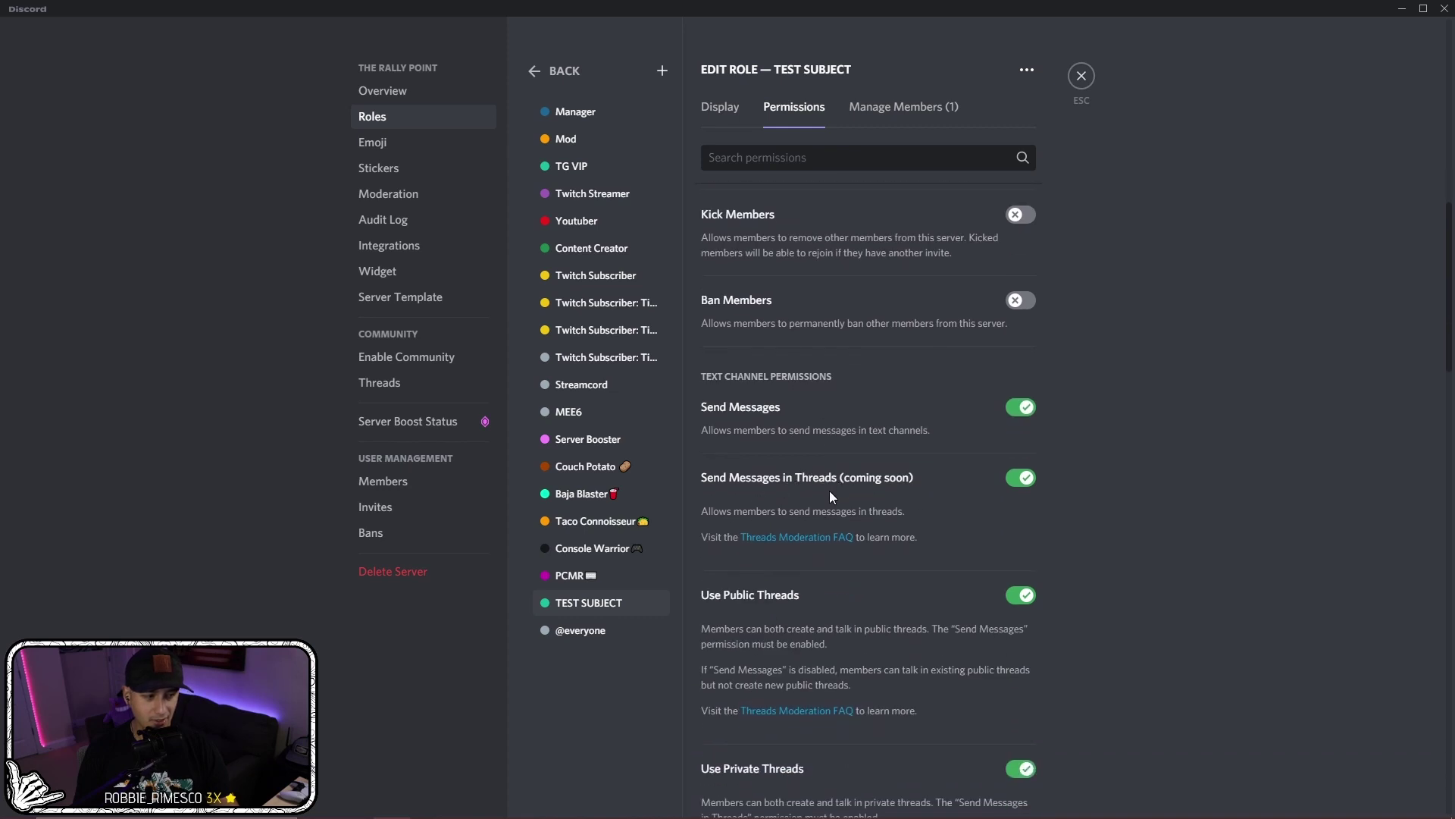
scroll(819, 425, down, 8)
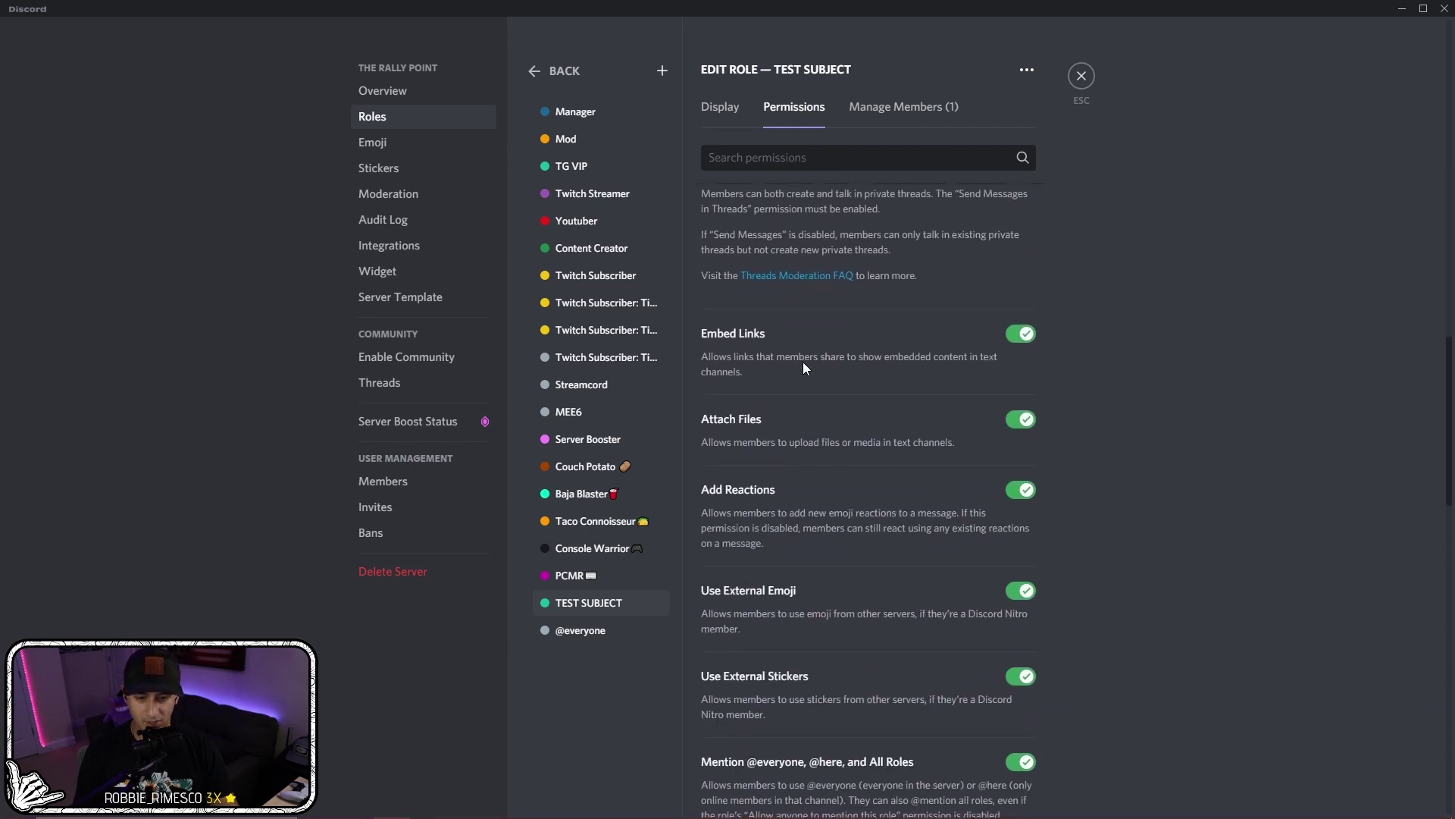
scroll(805, 372, down, 6)
scroll(807, 381, down, 5)
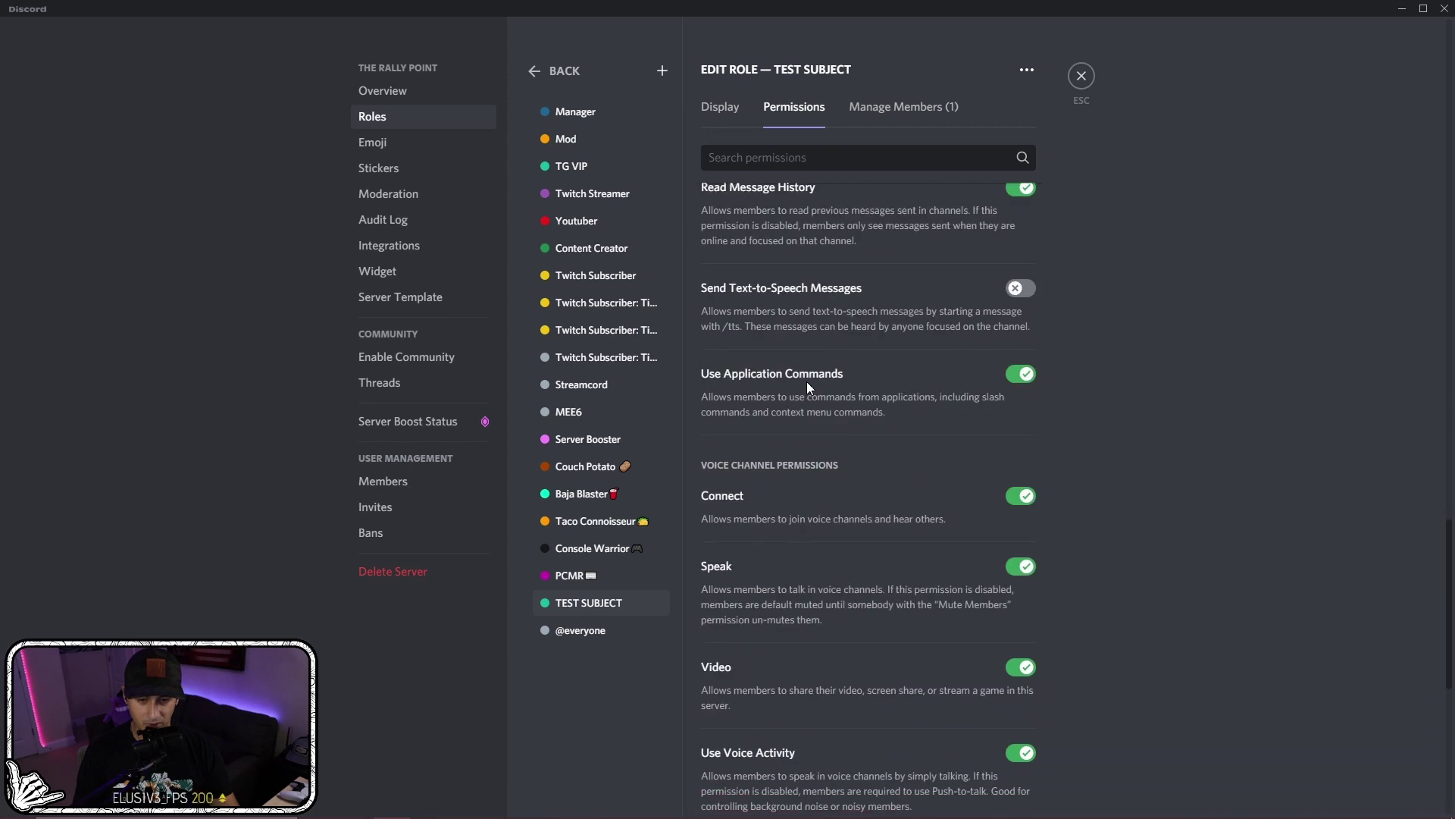
scroll(806, 381, down, 4)
scroll(819, 377, down, 3)
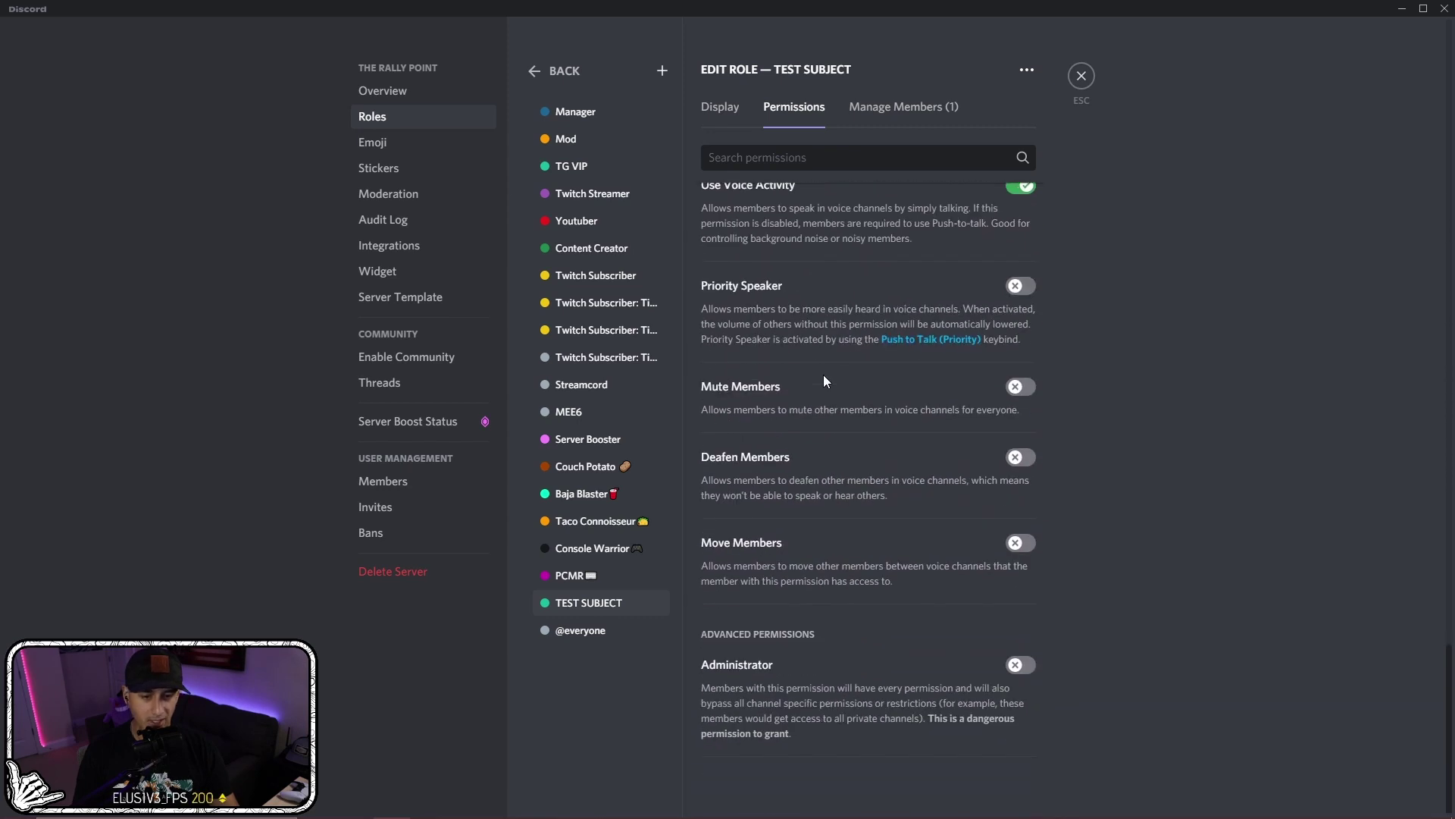
scroll(841, 409, up, 14)
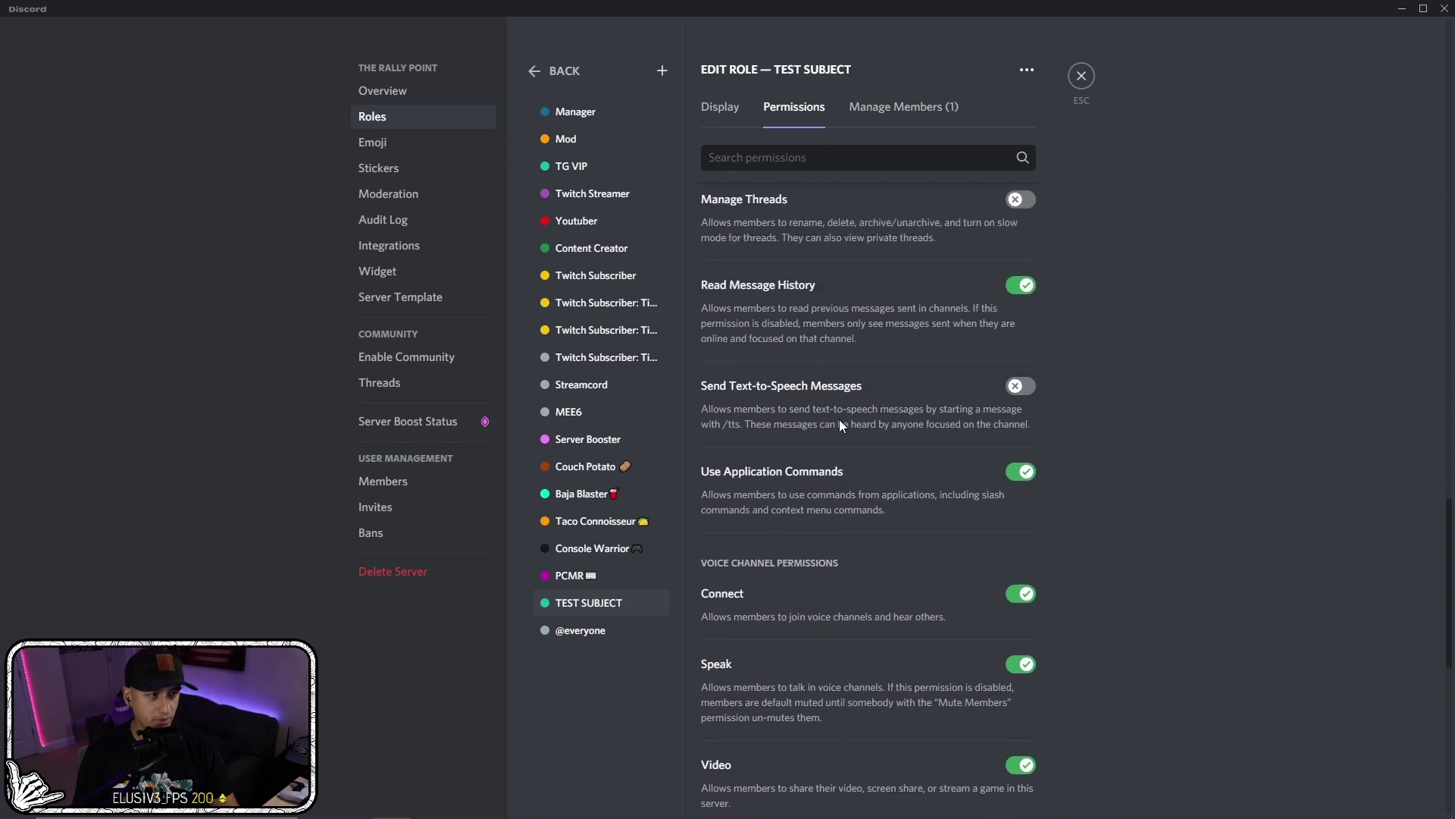
- Filter the TEST SUBJECT role's members by "S" and add the server's other manager to the role
click(900, 114)
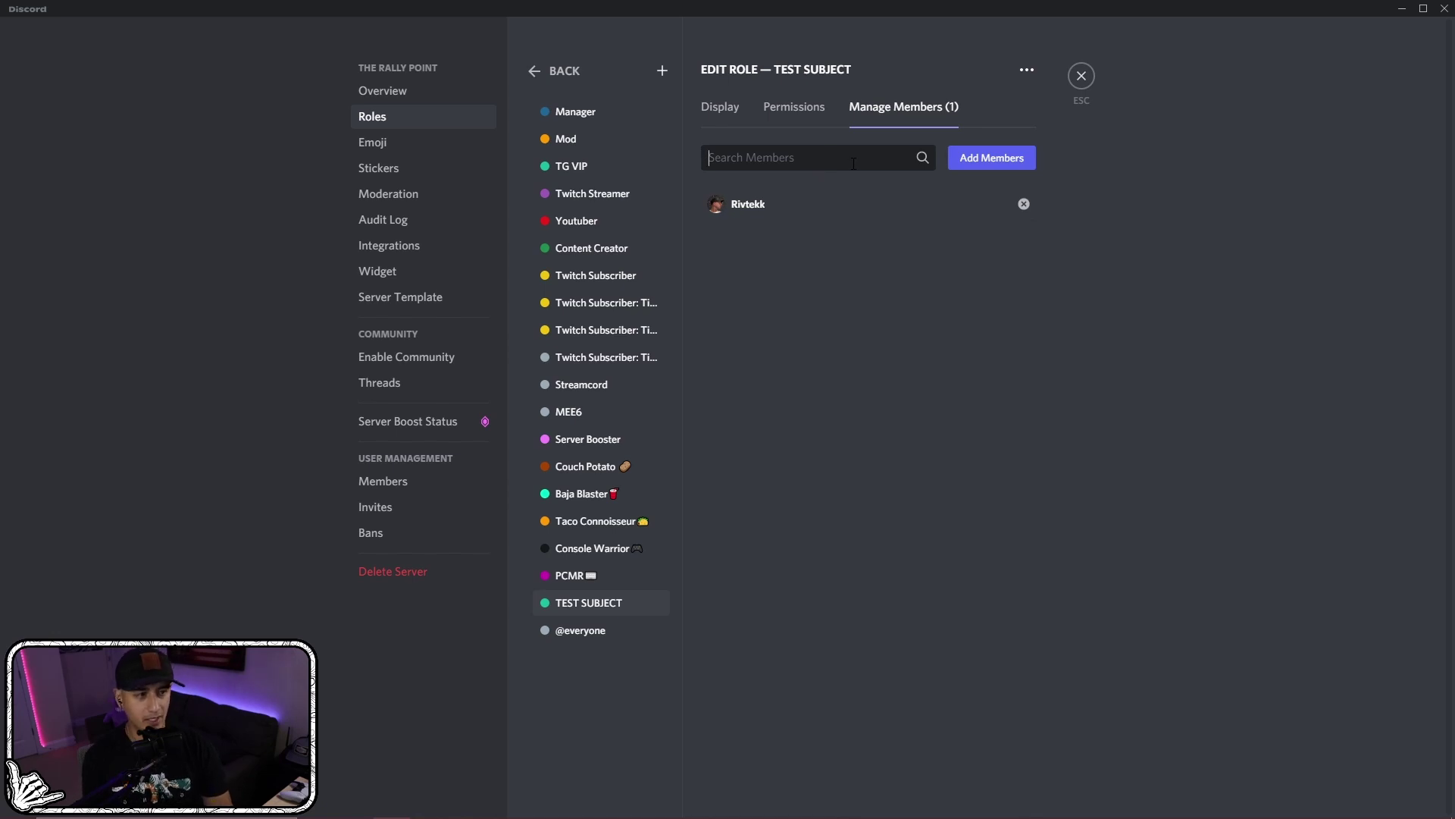
text(ST)
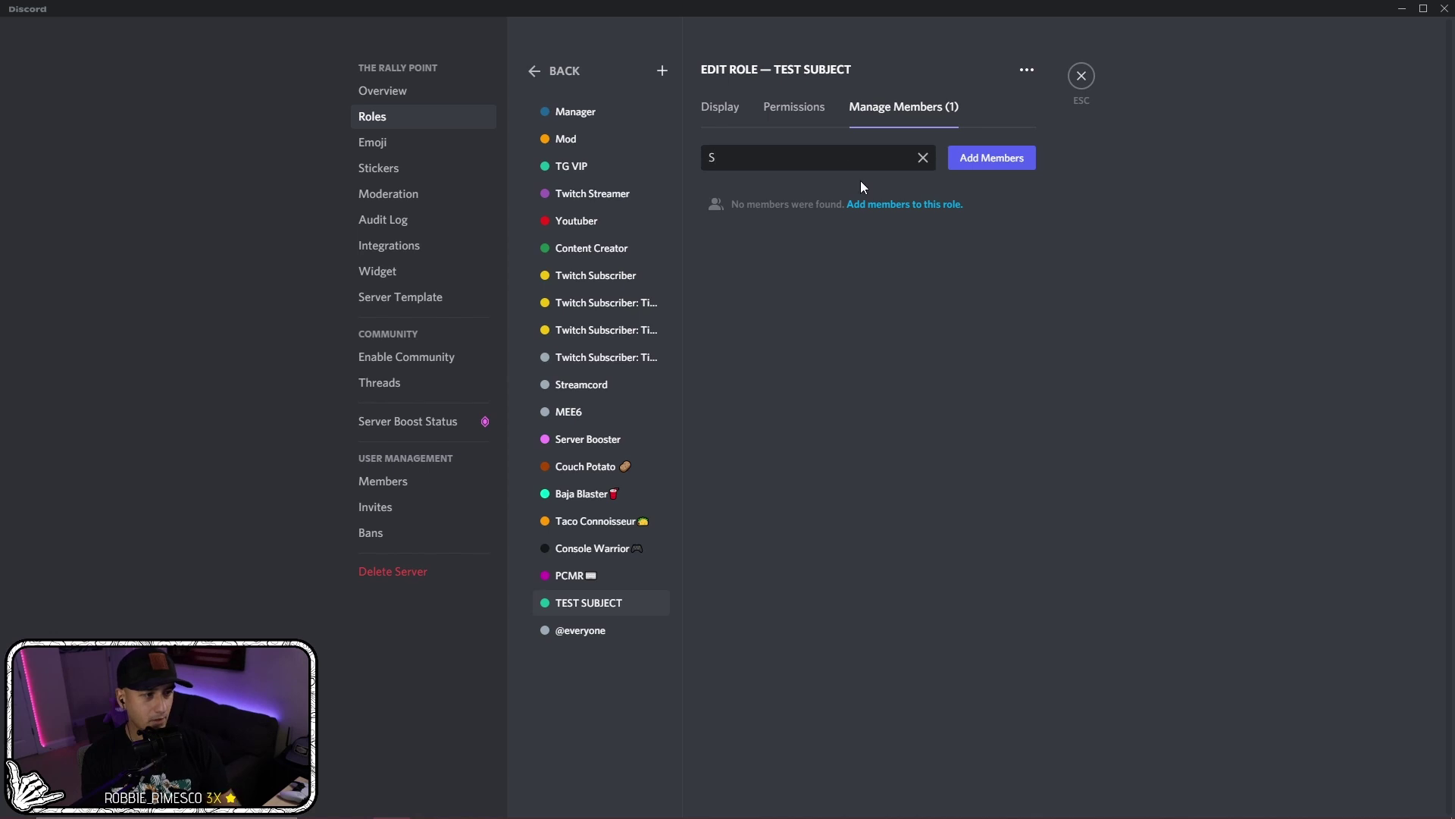
click(887, 211)
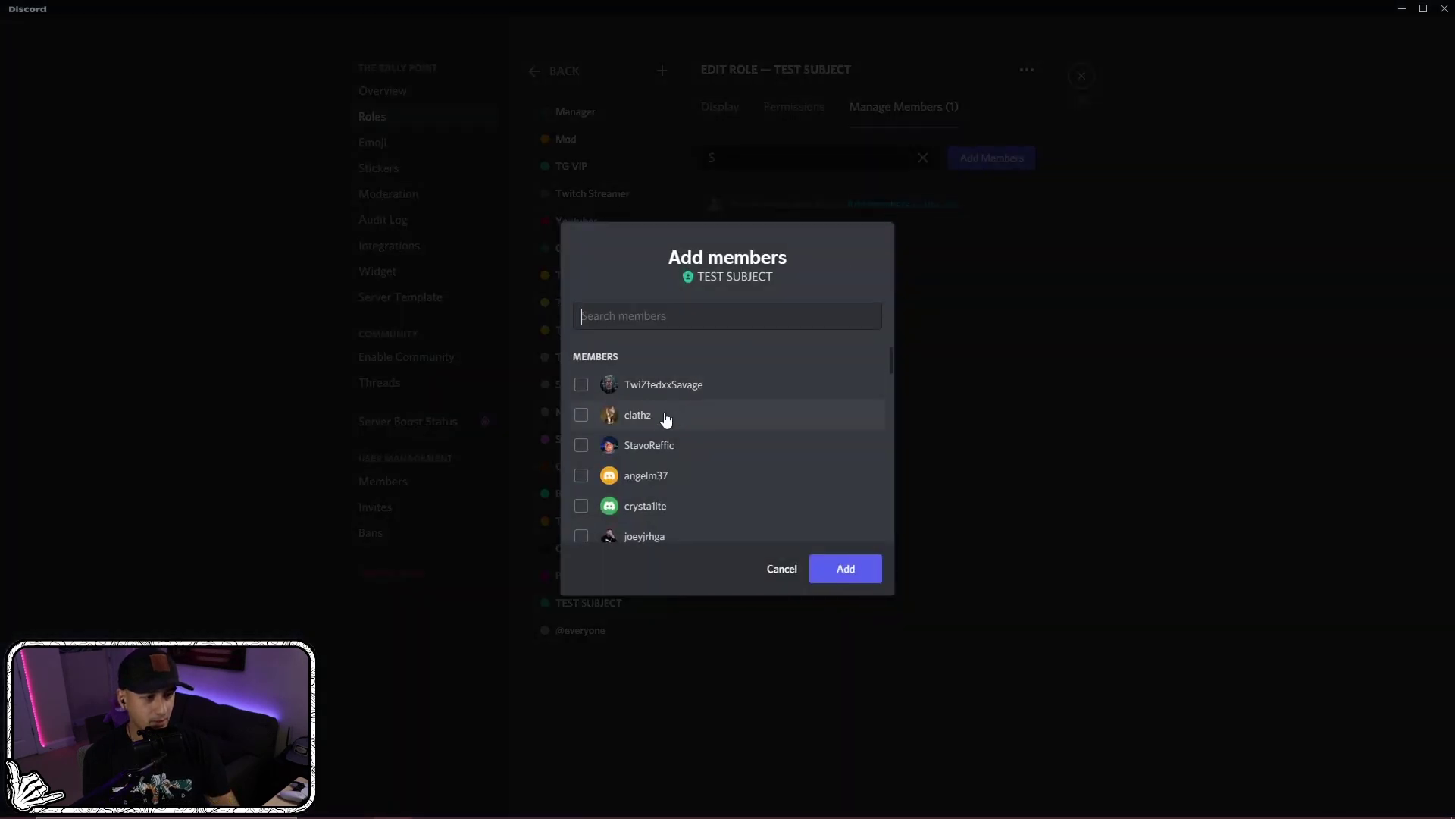
click(582, 445)
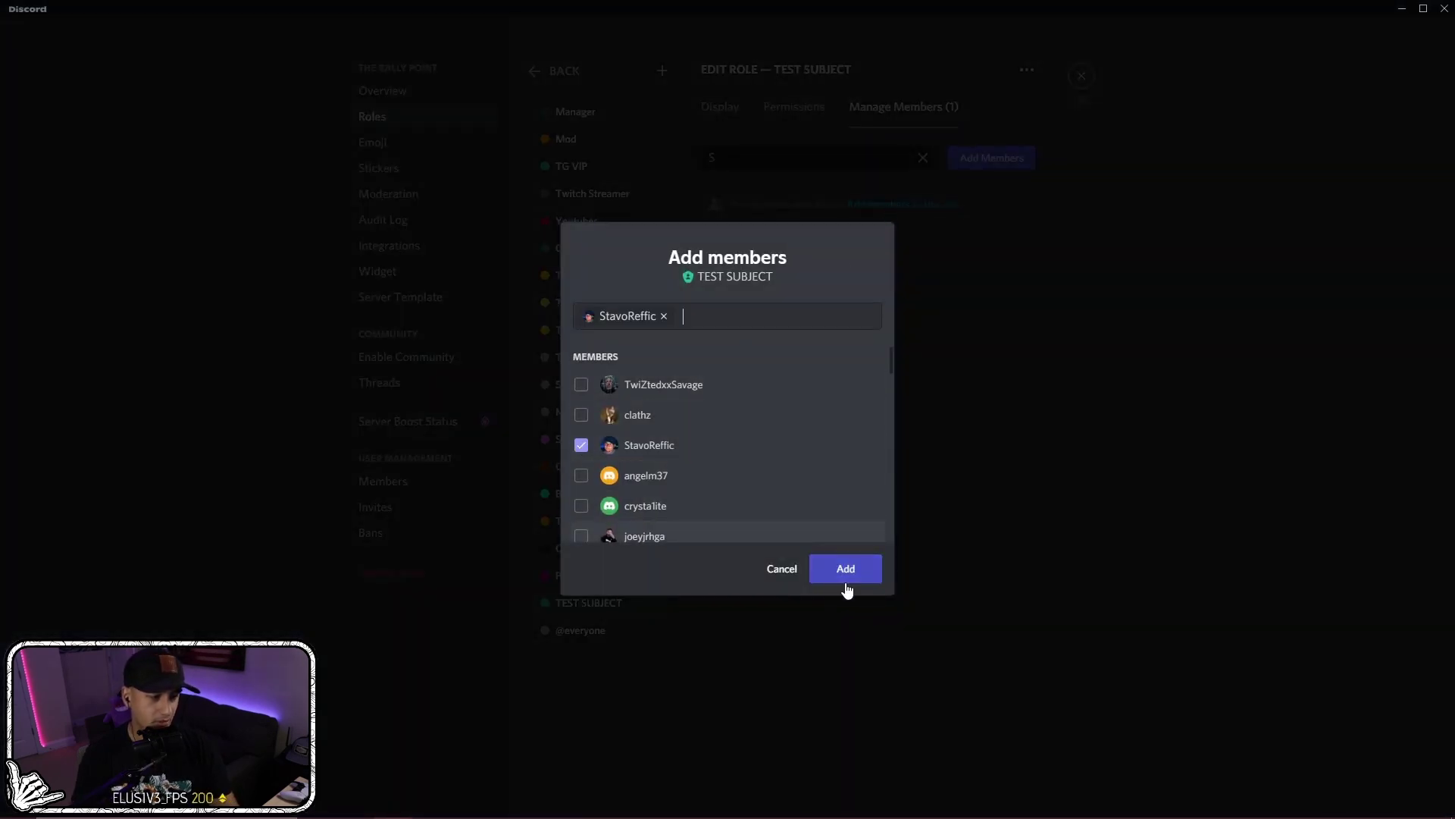
click(848, 575)
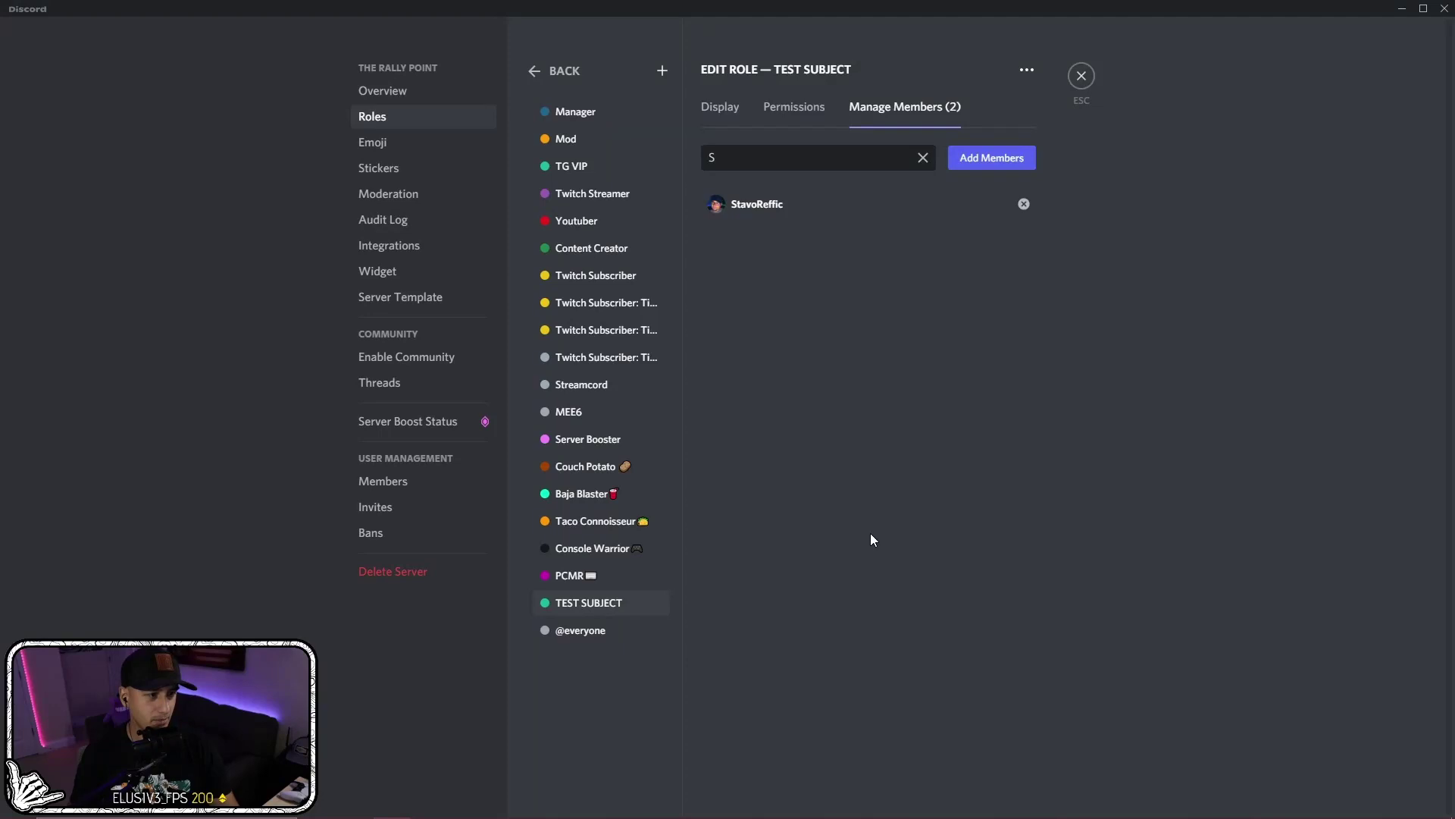
click(999, 156)
click(782, 569)
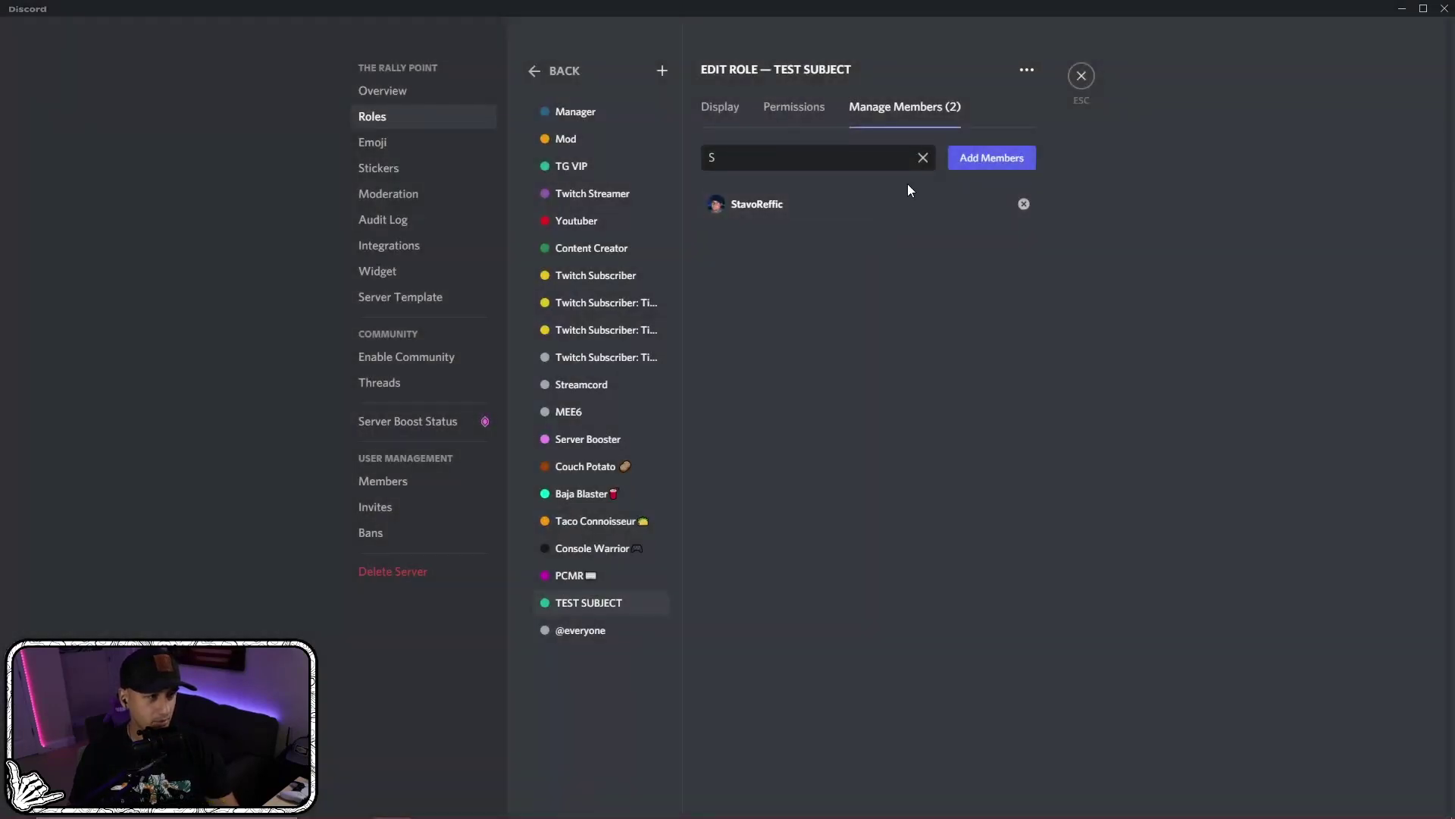
- Clear the member filter and create a new role named MODERATOR TEST with the bright red role color
click(923, 158)
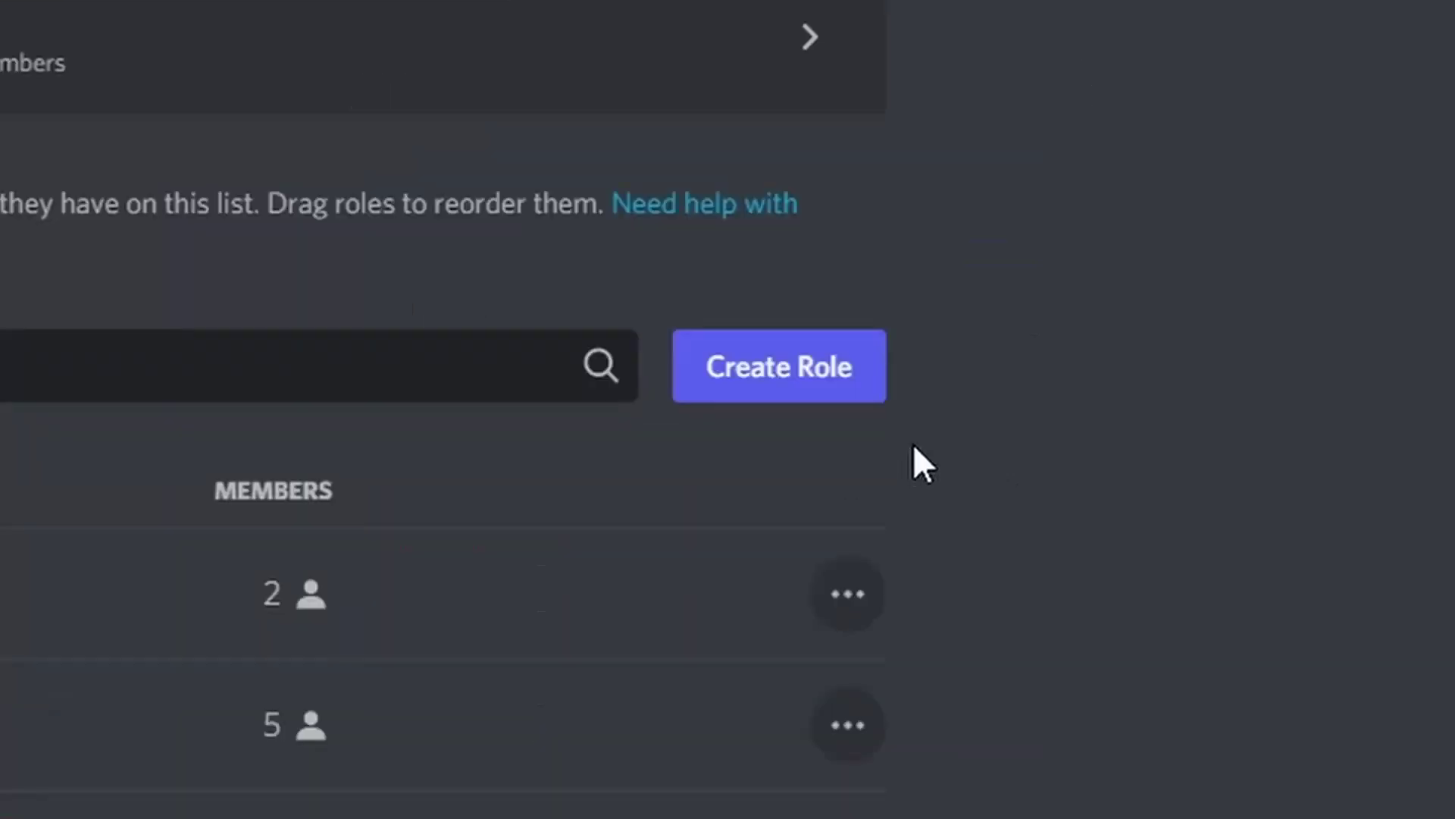
click(783, 383)
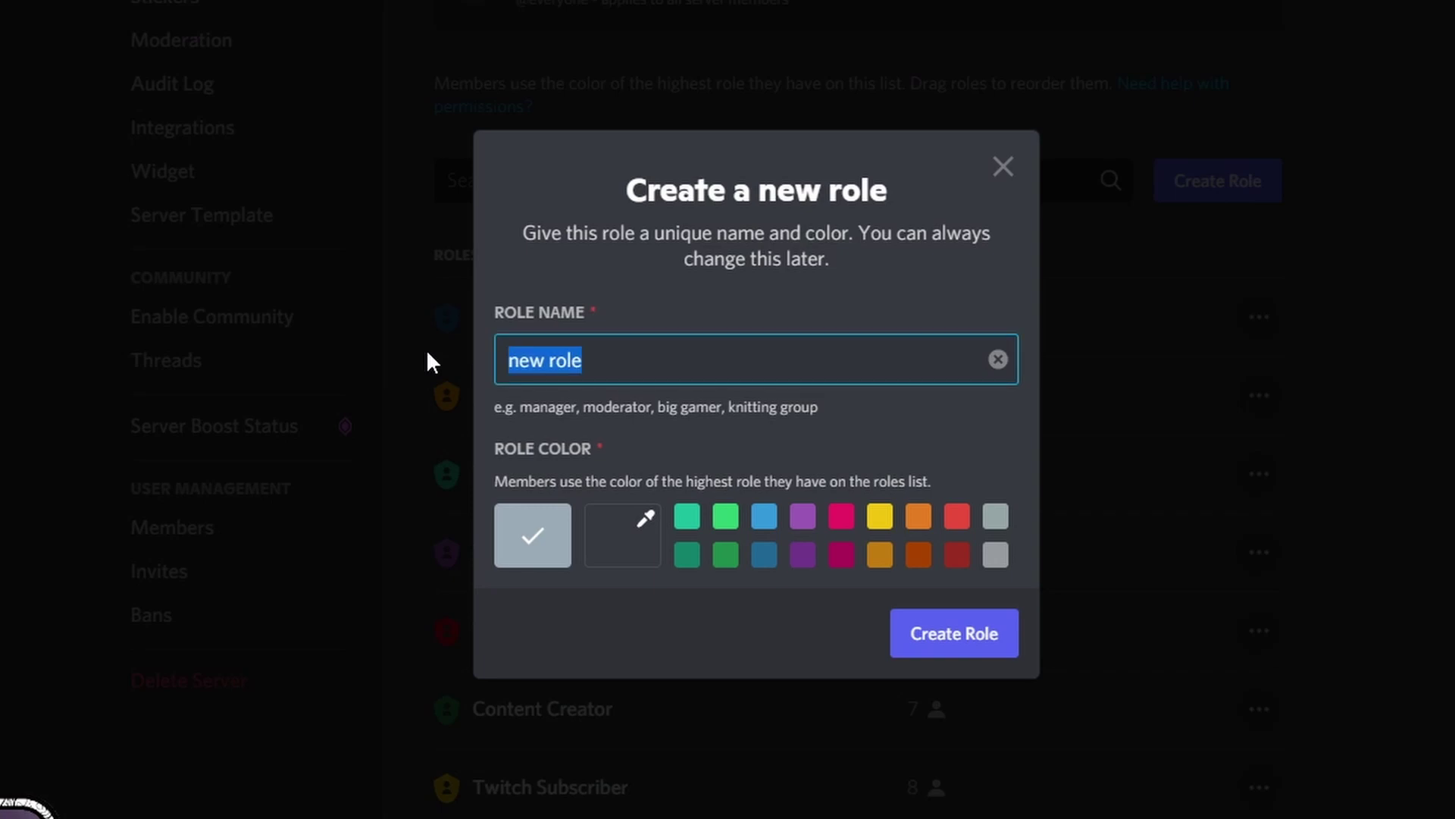
text(MODERA)
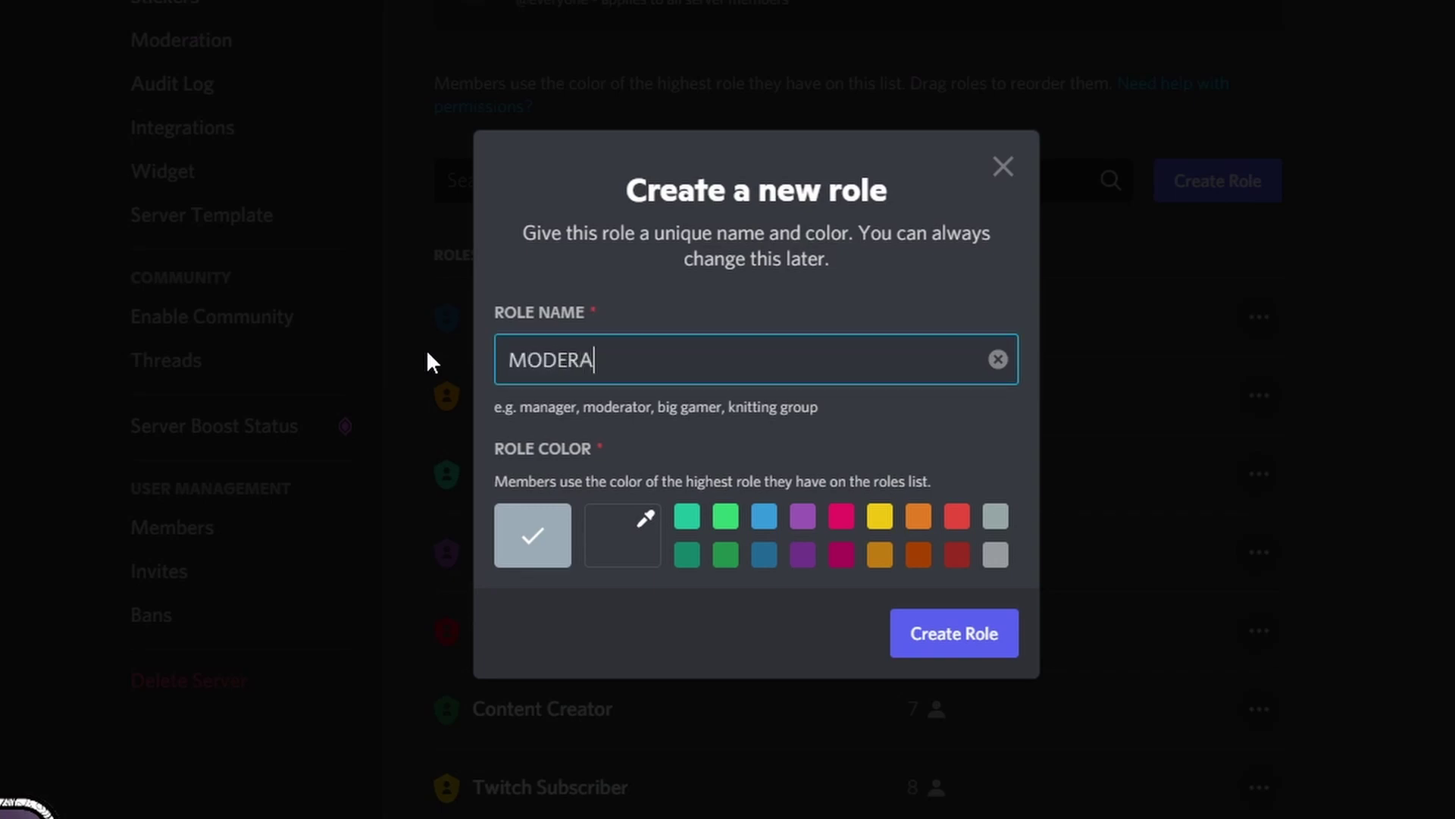
text(TOR TEST)
click(957, 519)
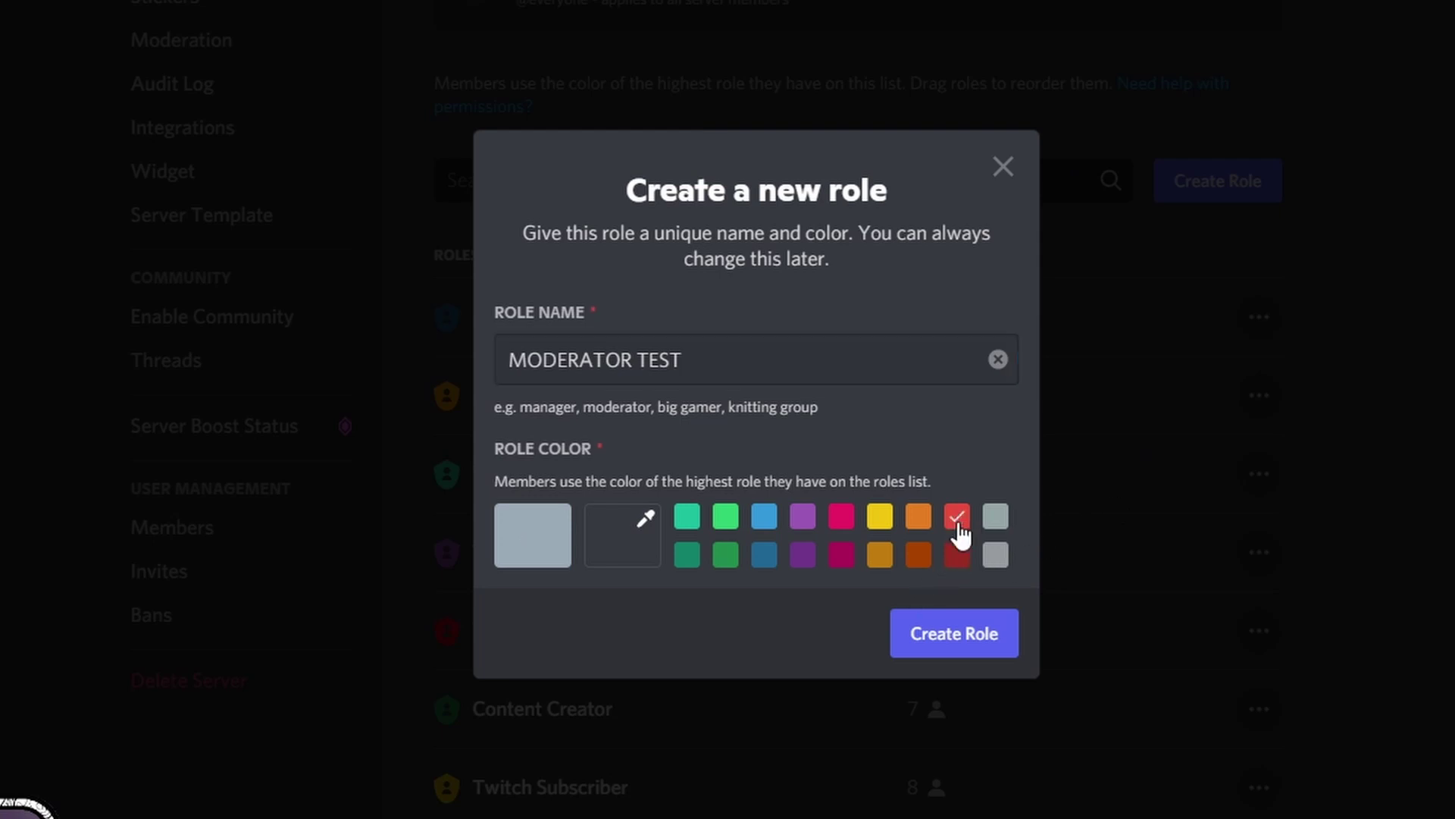
click(962, 648)
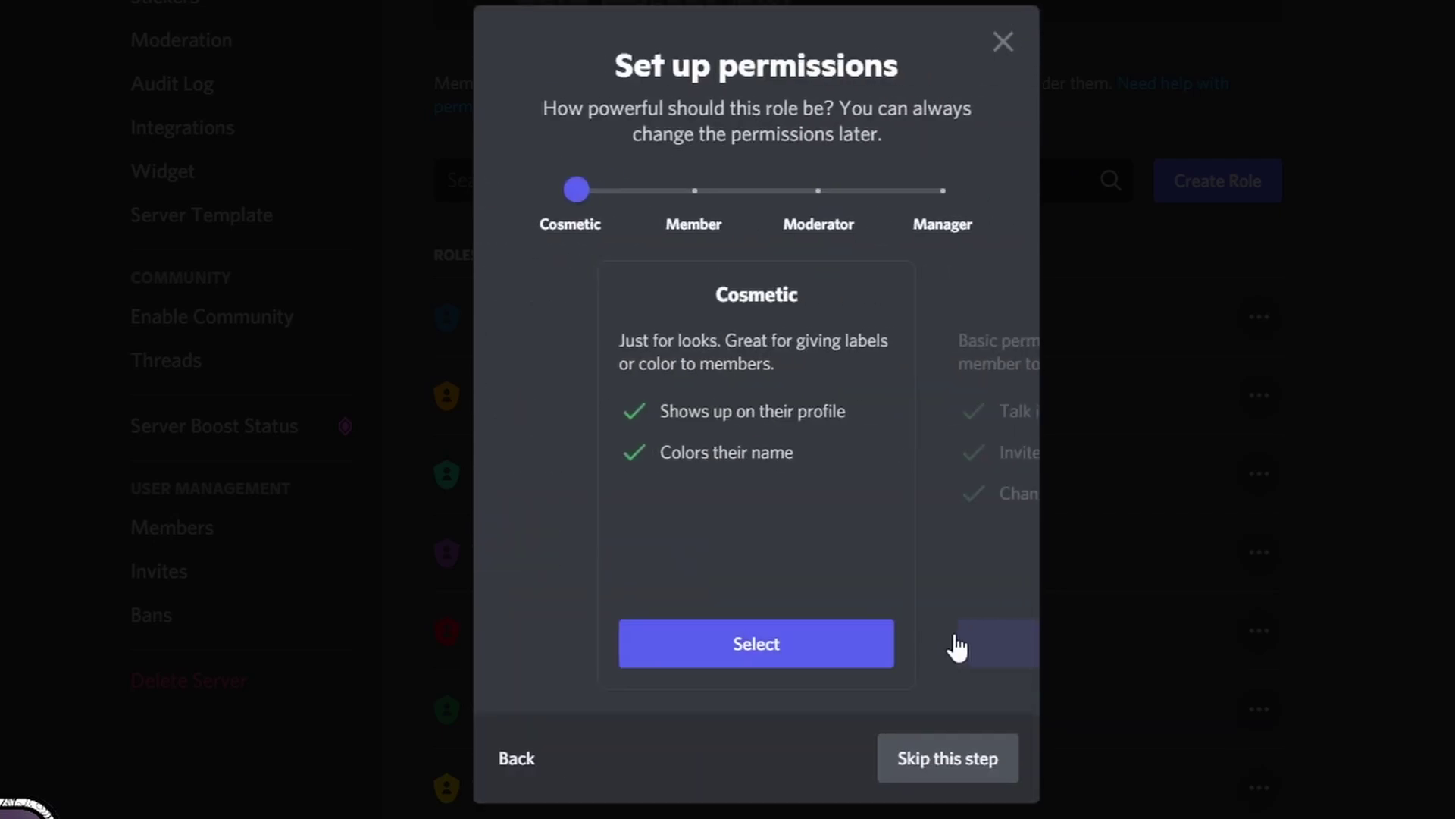
- Apply the Moderator permission preset to the new role and assign the role to the server owner
click(816, 236)
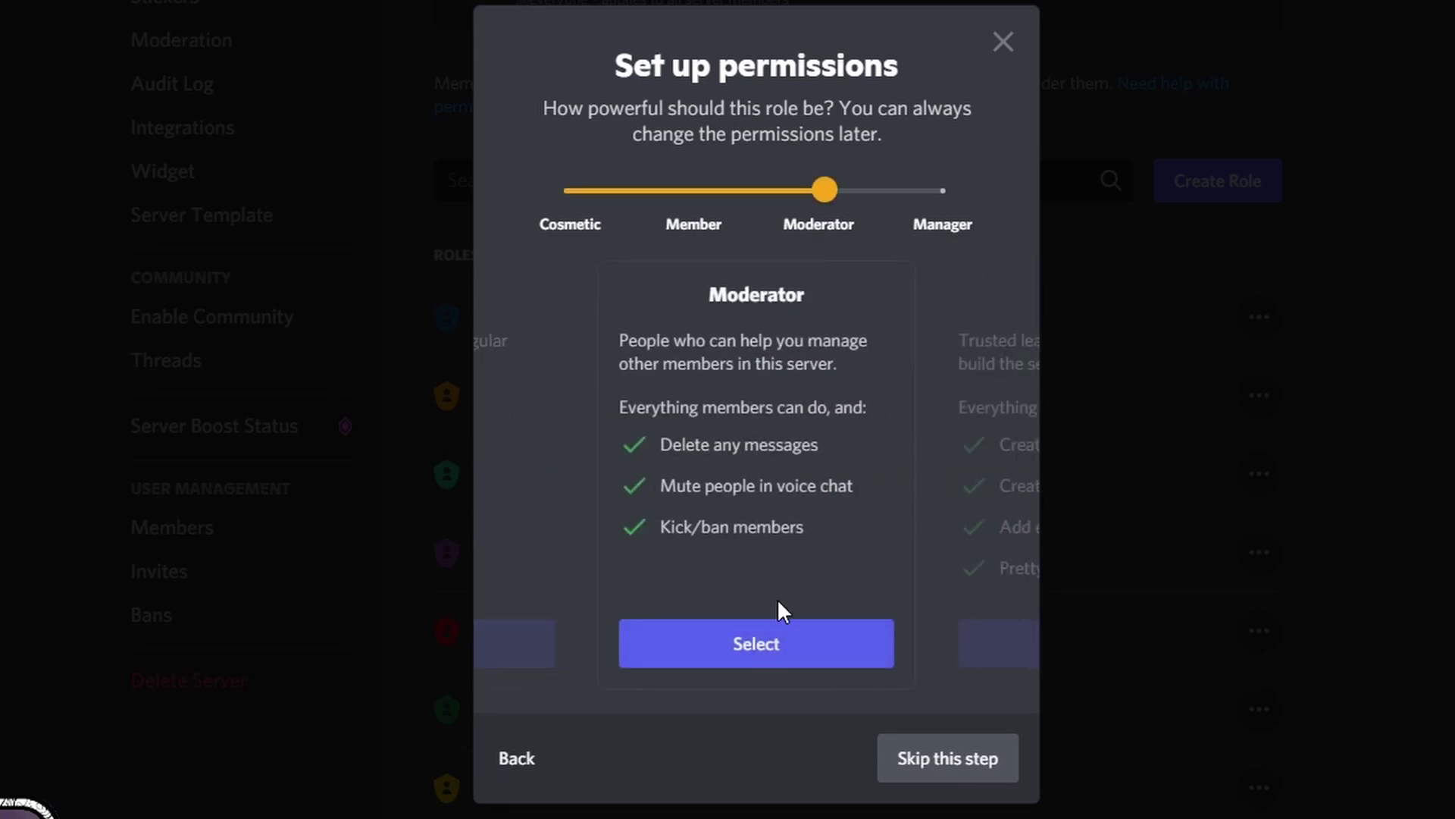
click(761, 666)
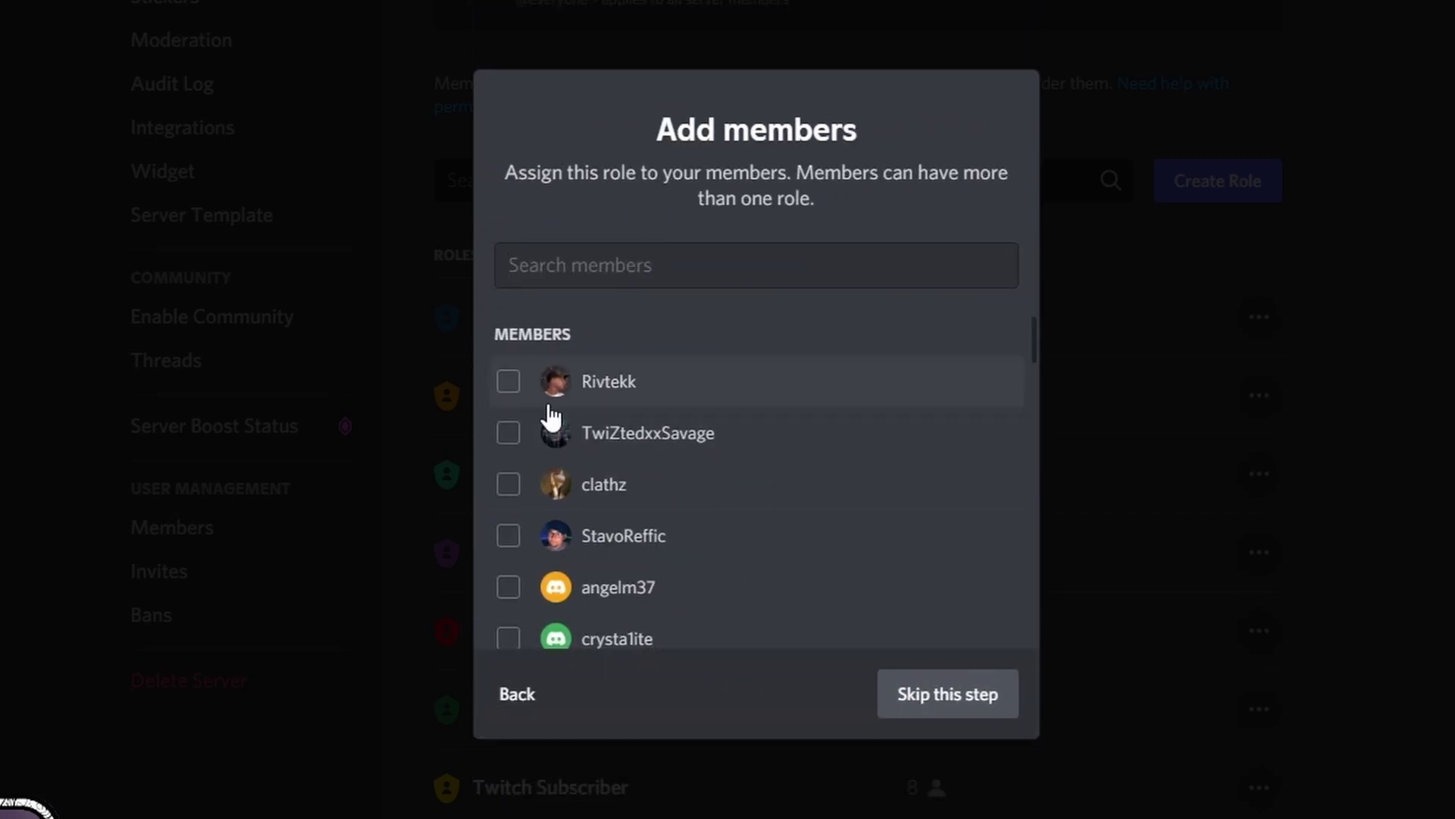
click(509, 380)
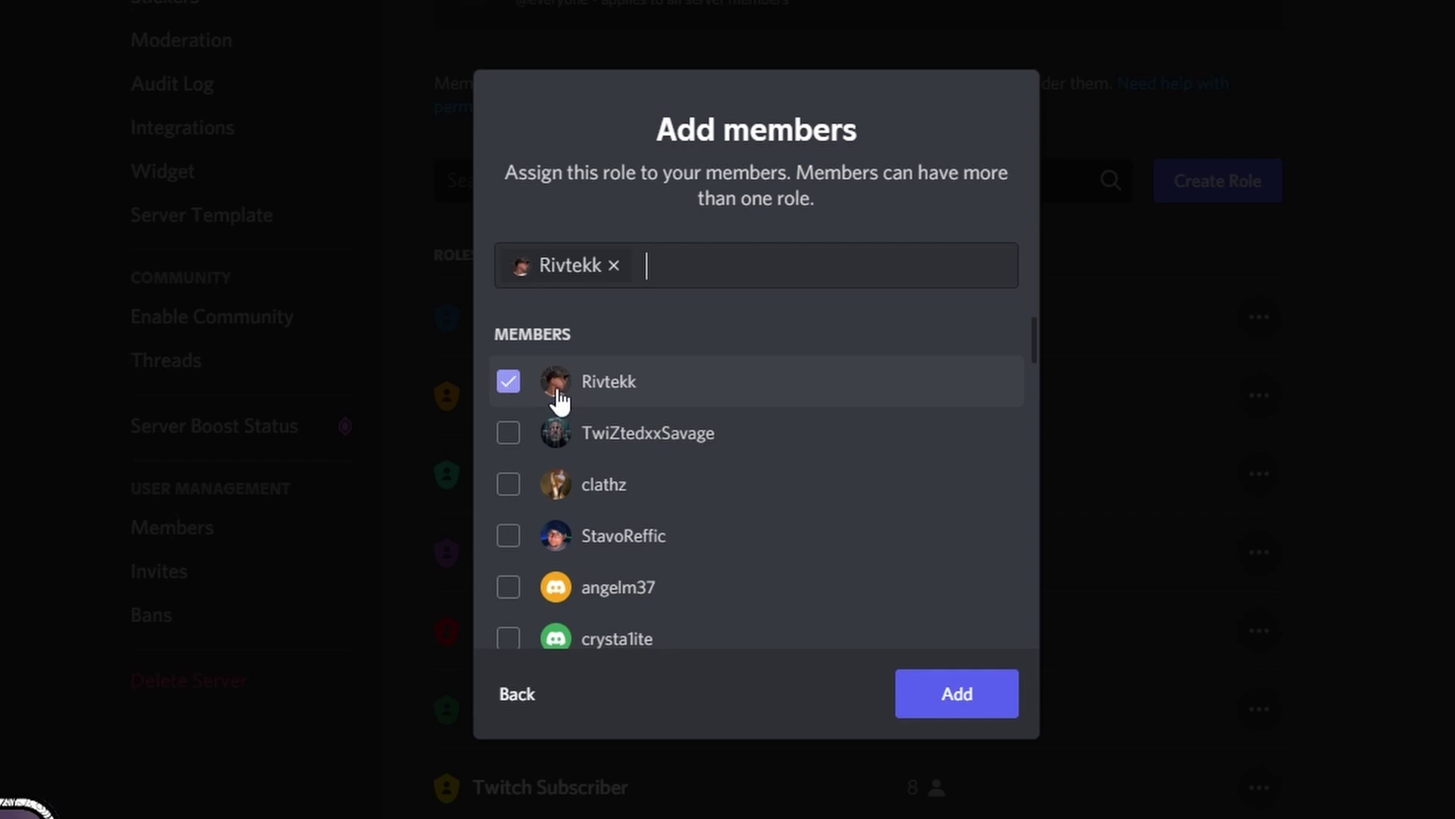
click(938, 693)
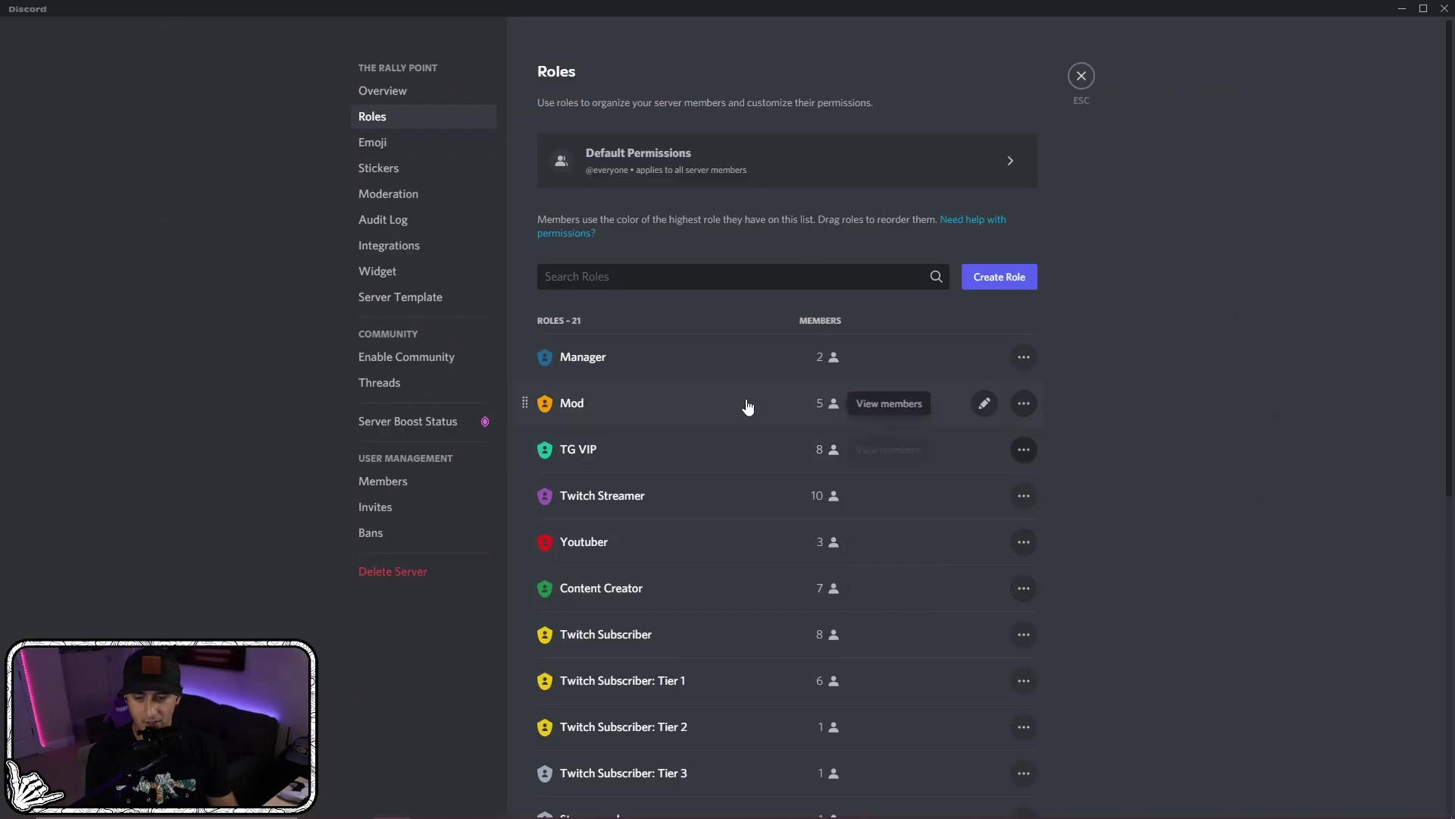
- Move the MODERATOR TEST role directly below Manager in the role order and open it for editing
scroll(748, 408, down, 7)
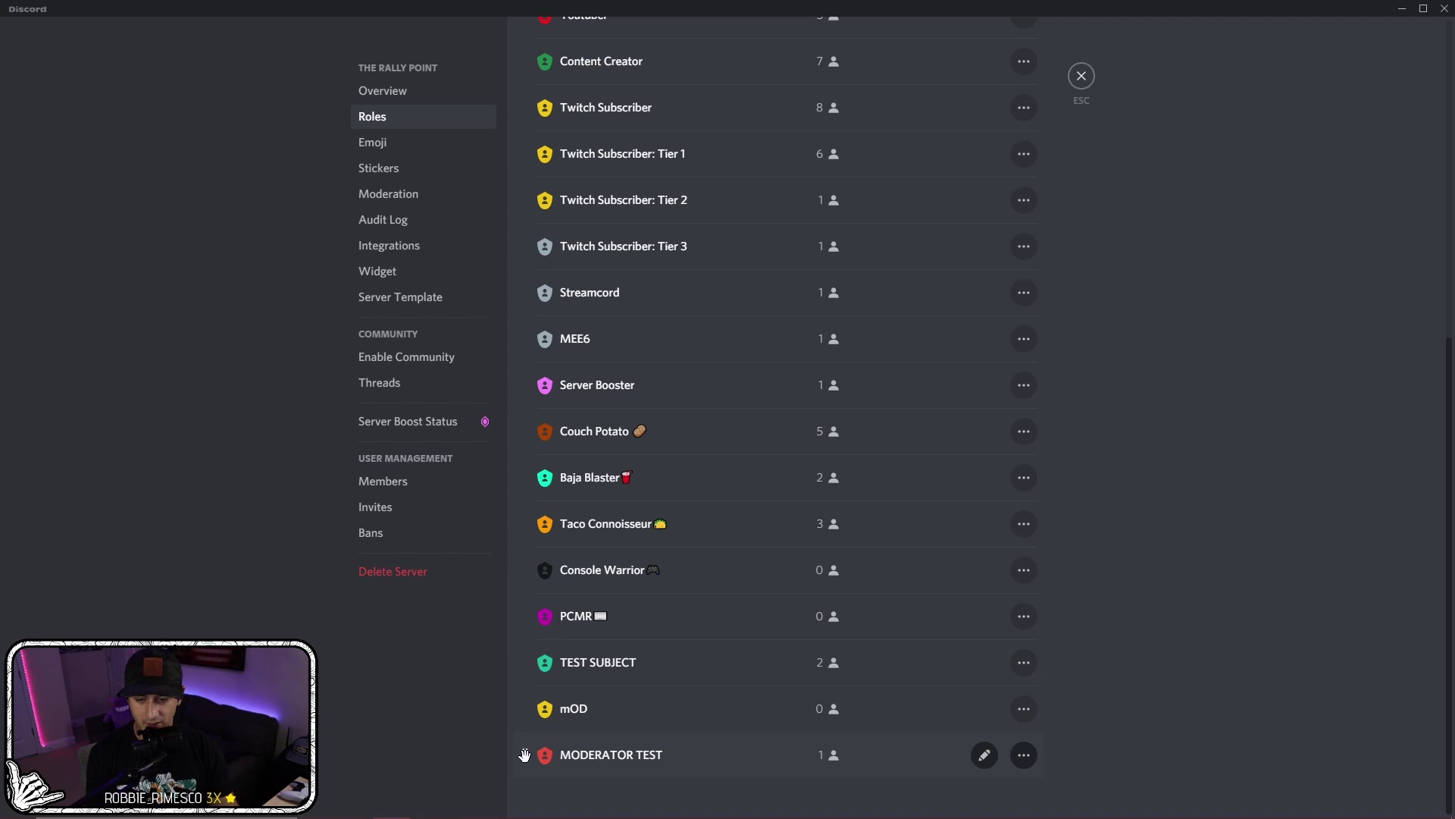
drag(525, 755, 528, 266)
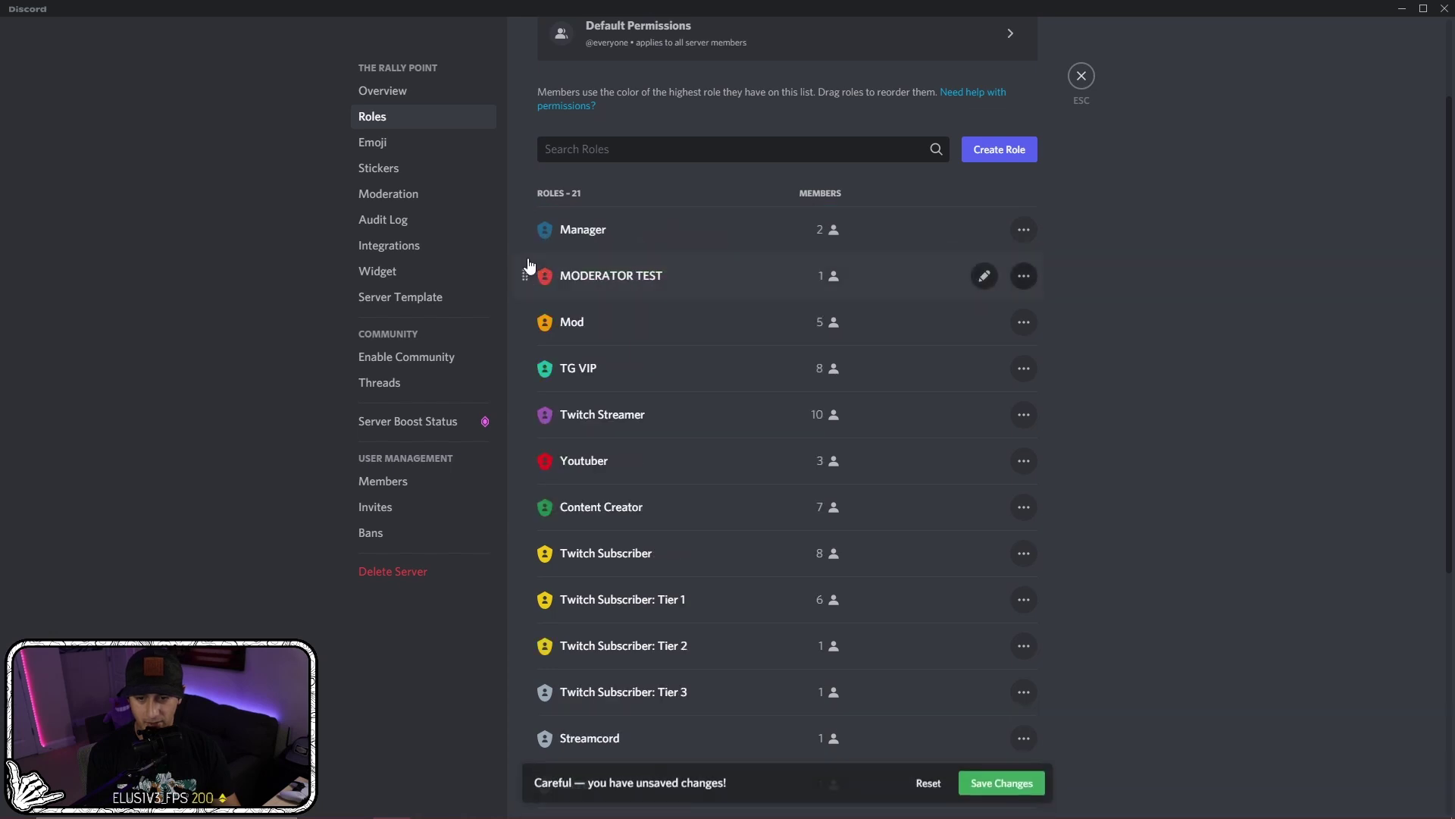
click(985, 277)
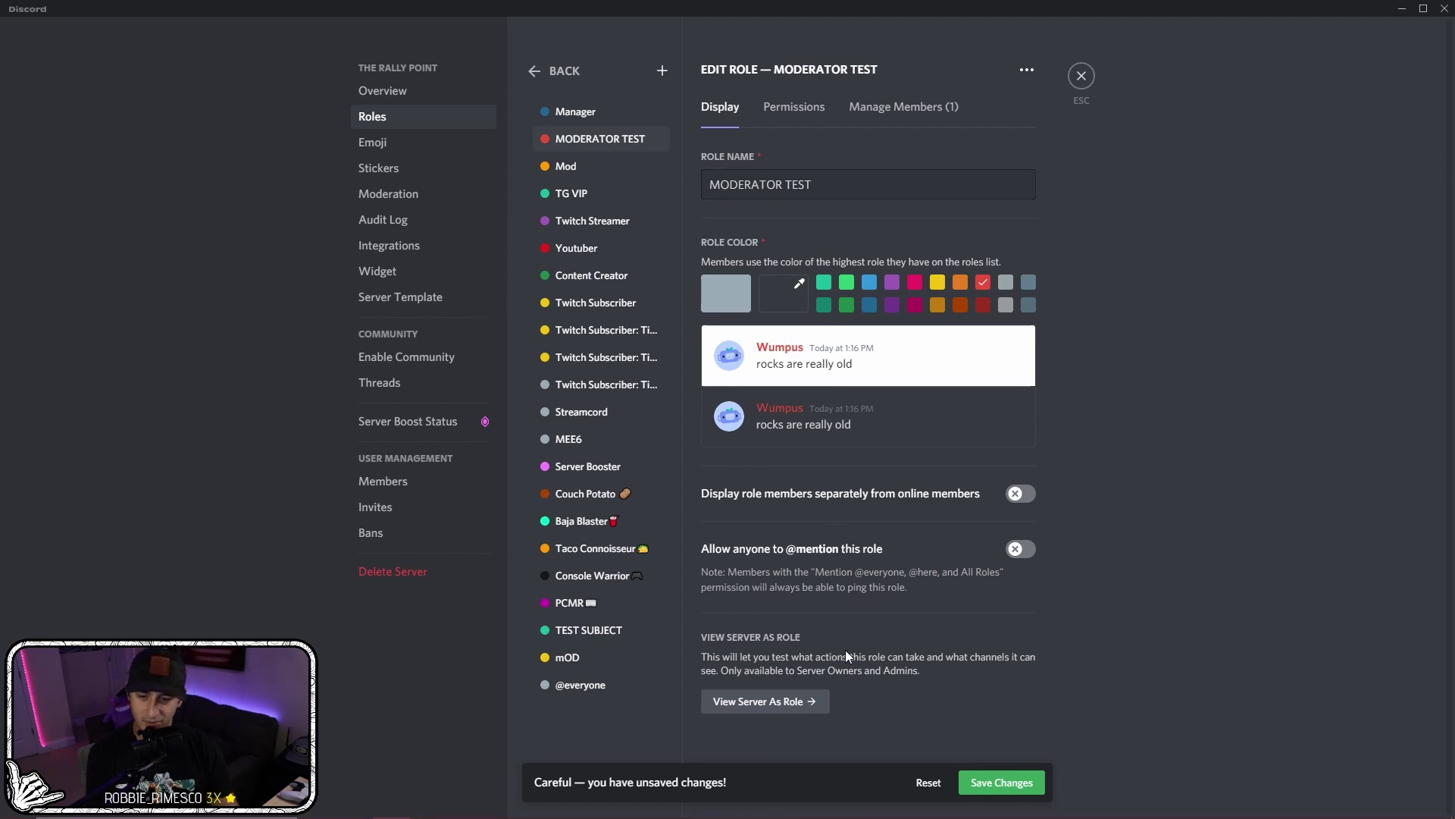
- In the MODERATOR TEST role's permissions, switch Kick Members and Ban Members off and back on, one after the other
click(803, 108)
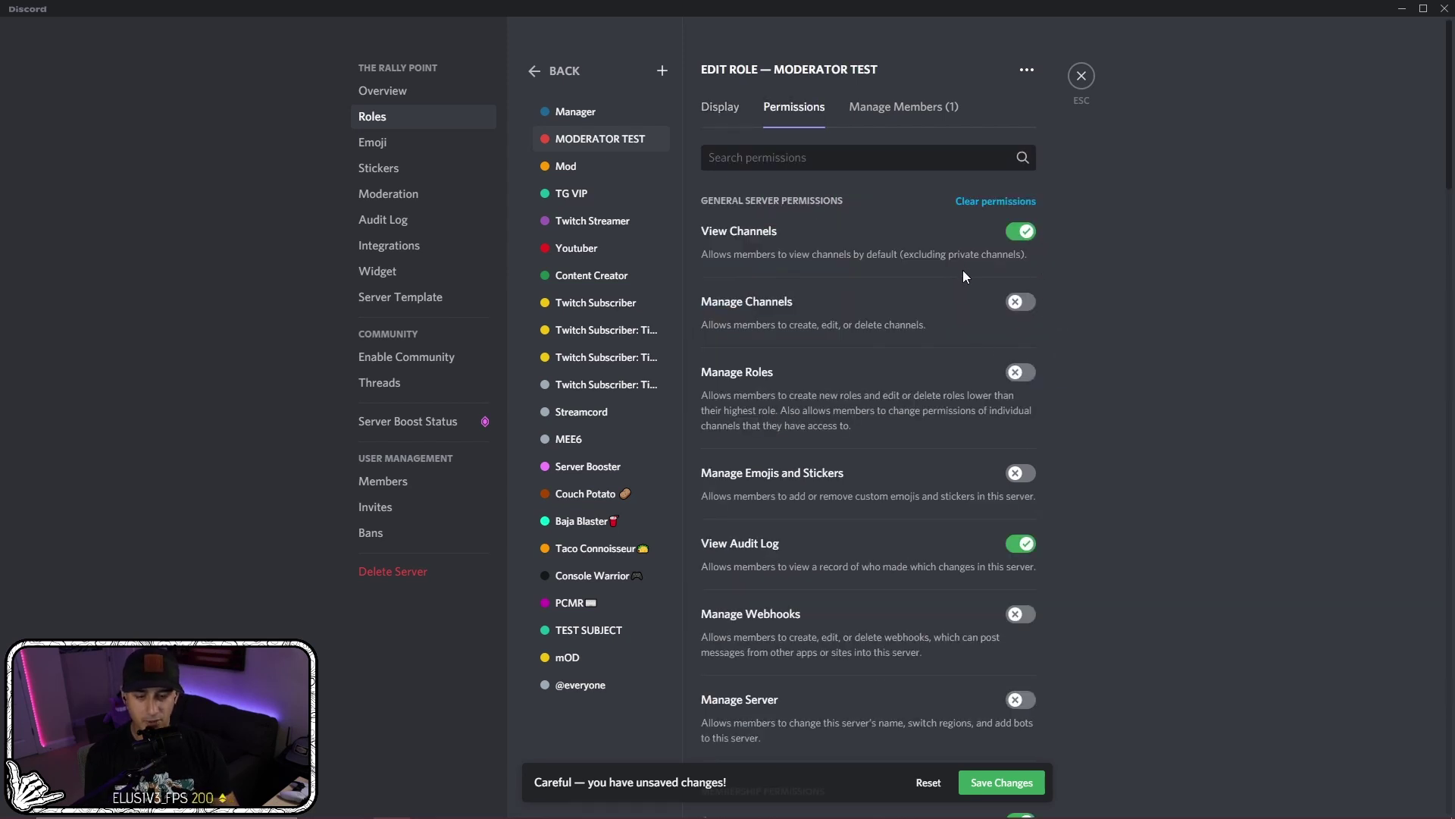
scroll(963, 269, down, 5)
scroll(988, 318, down, 4)
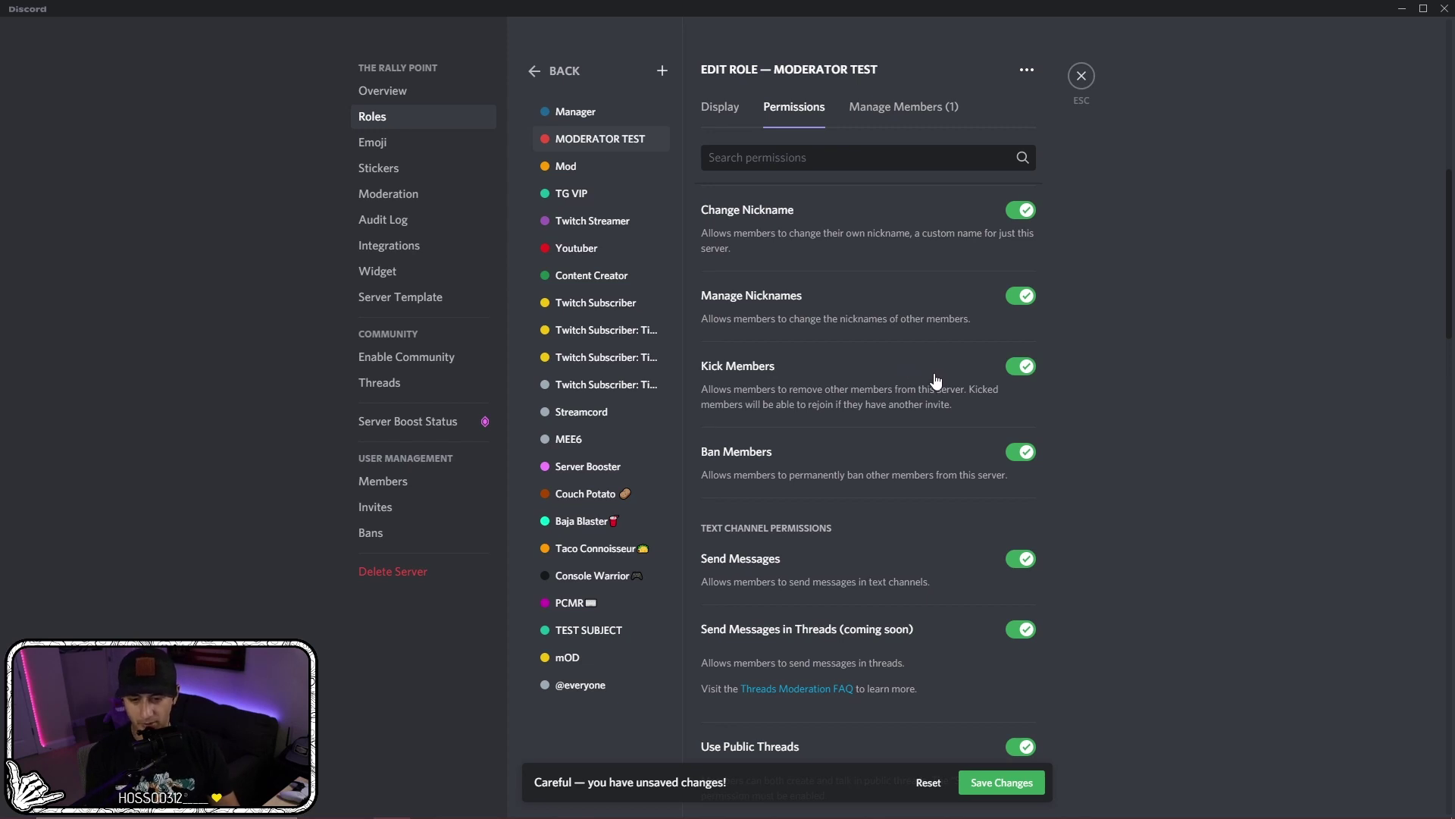
click(1018, 370)
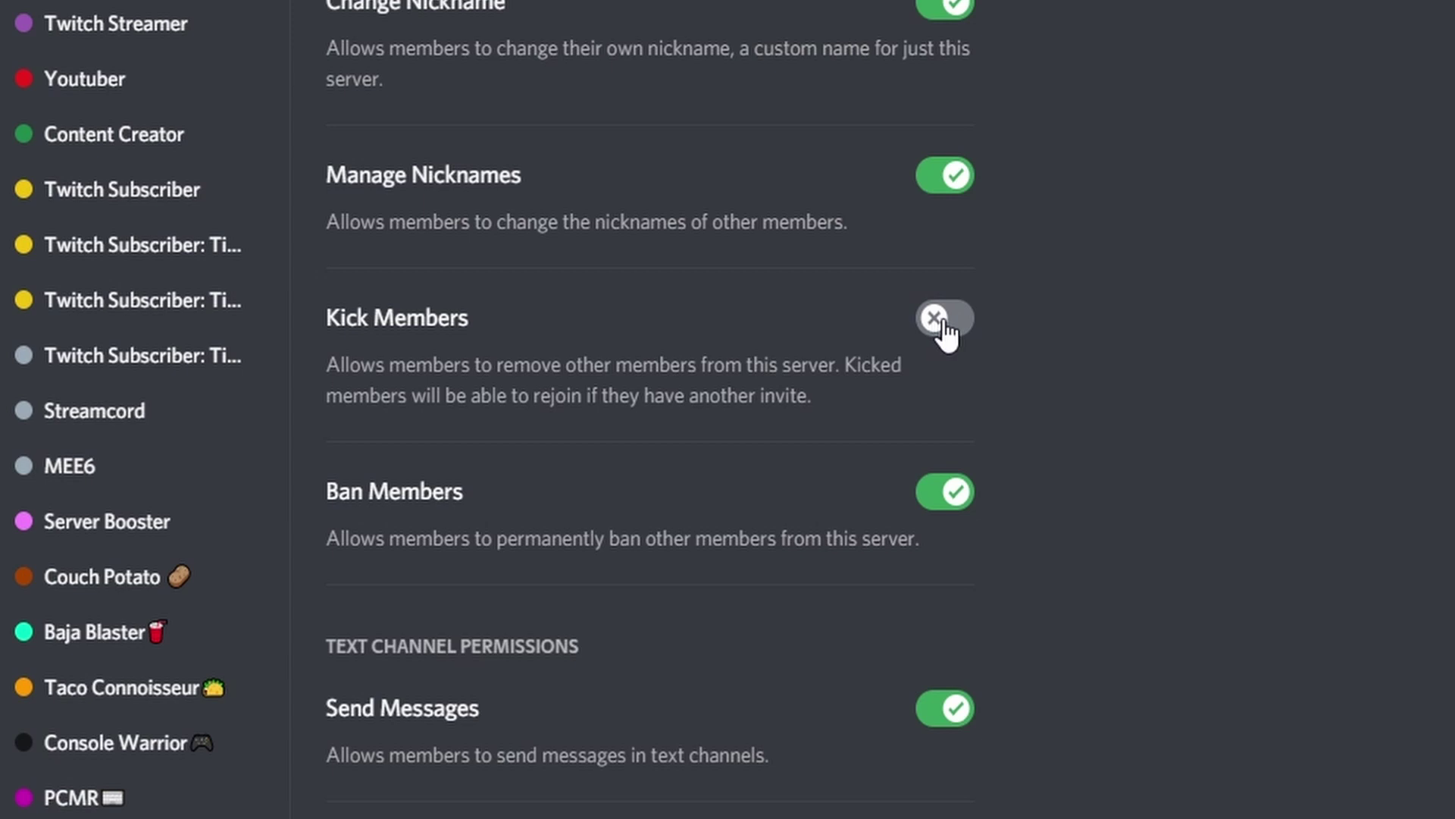
click(946, 330)
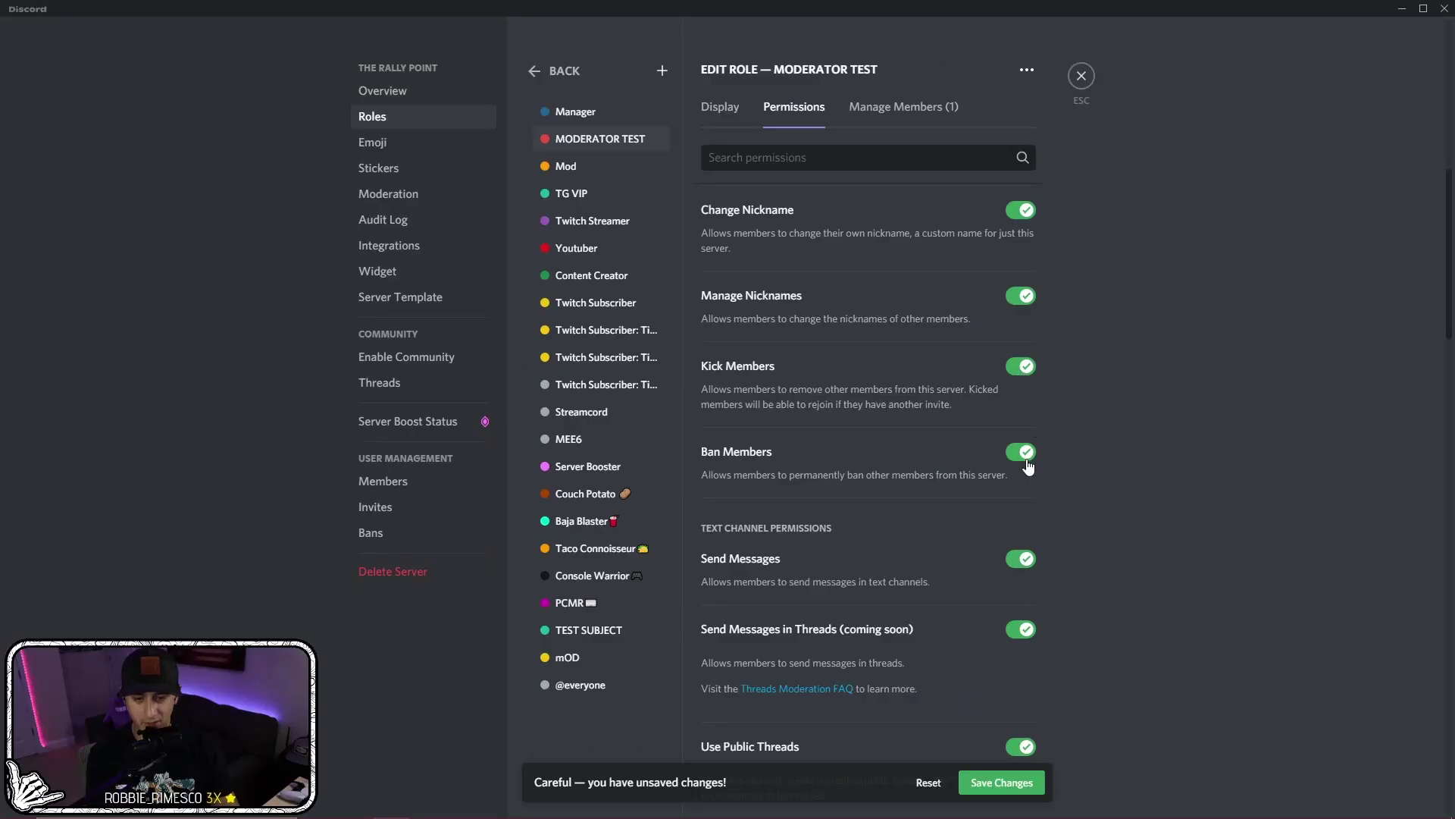
click(1026, 455)
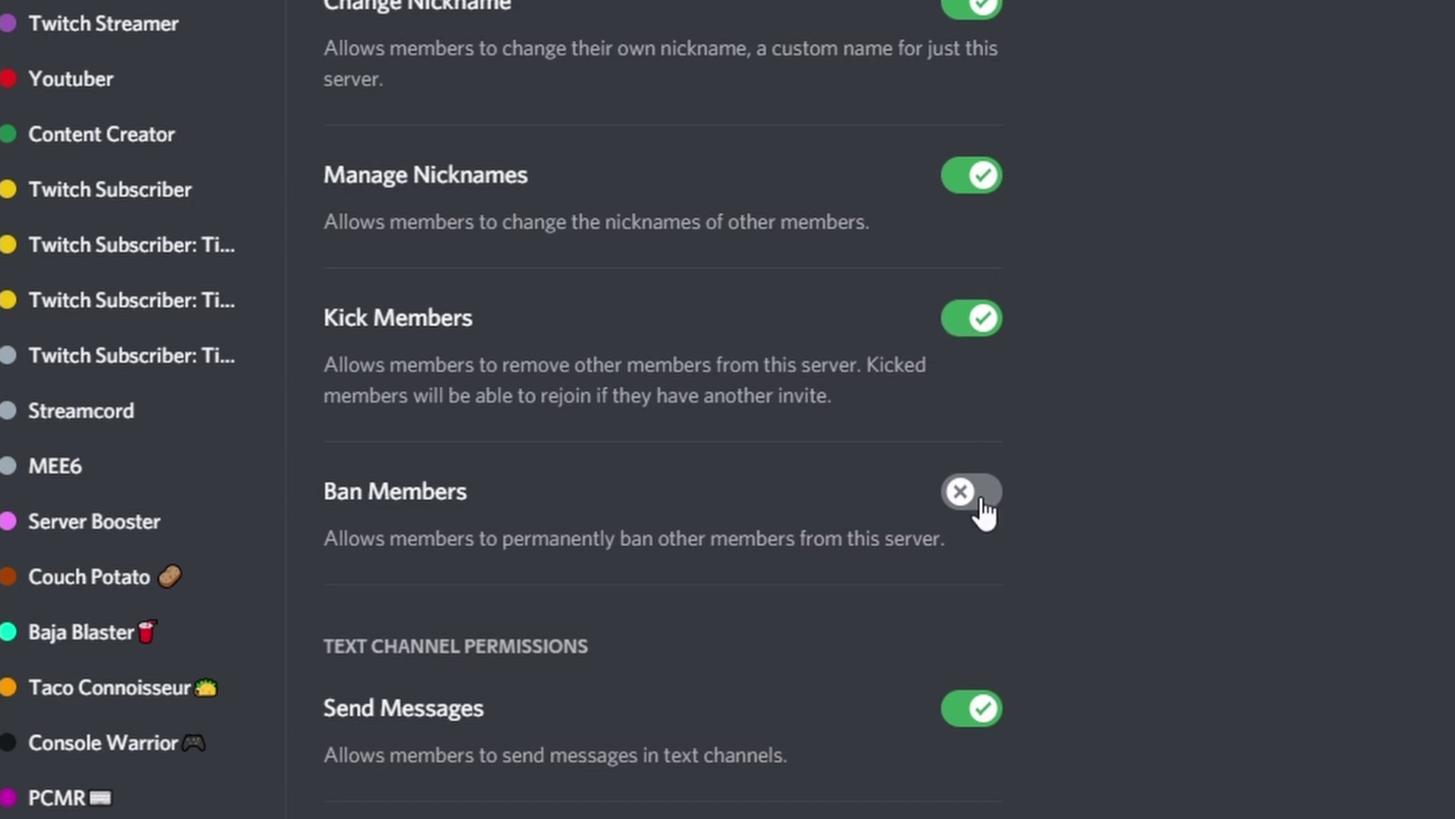
click(978, 493)
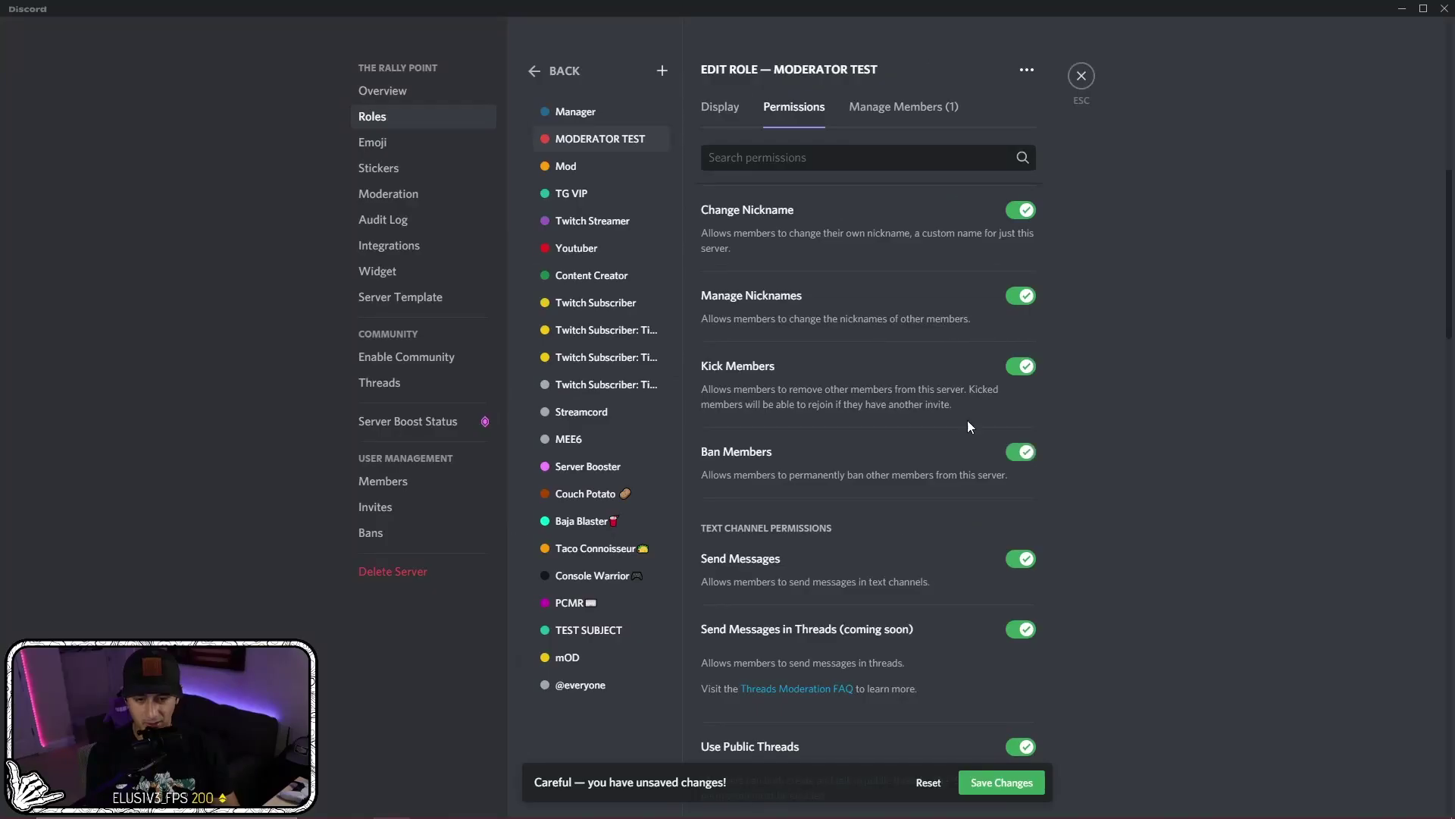
- Review the role's thread permissions and switch Embed Links off and back on in the text channel permissions
scroll(855, 424, down, 5)
scroll(938, 410, down, 3)
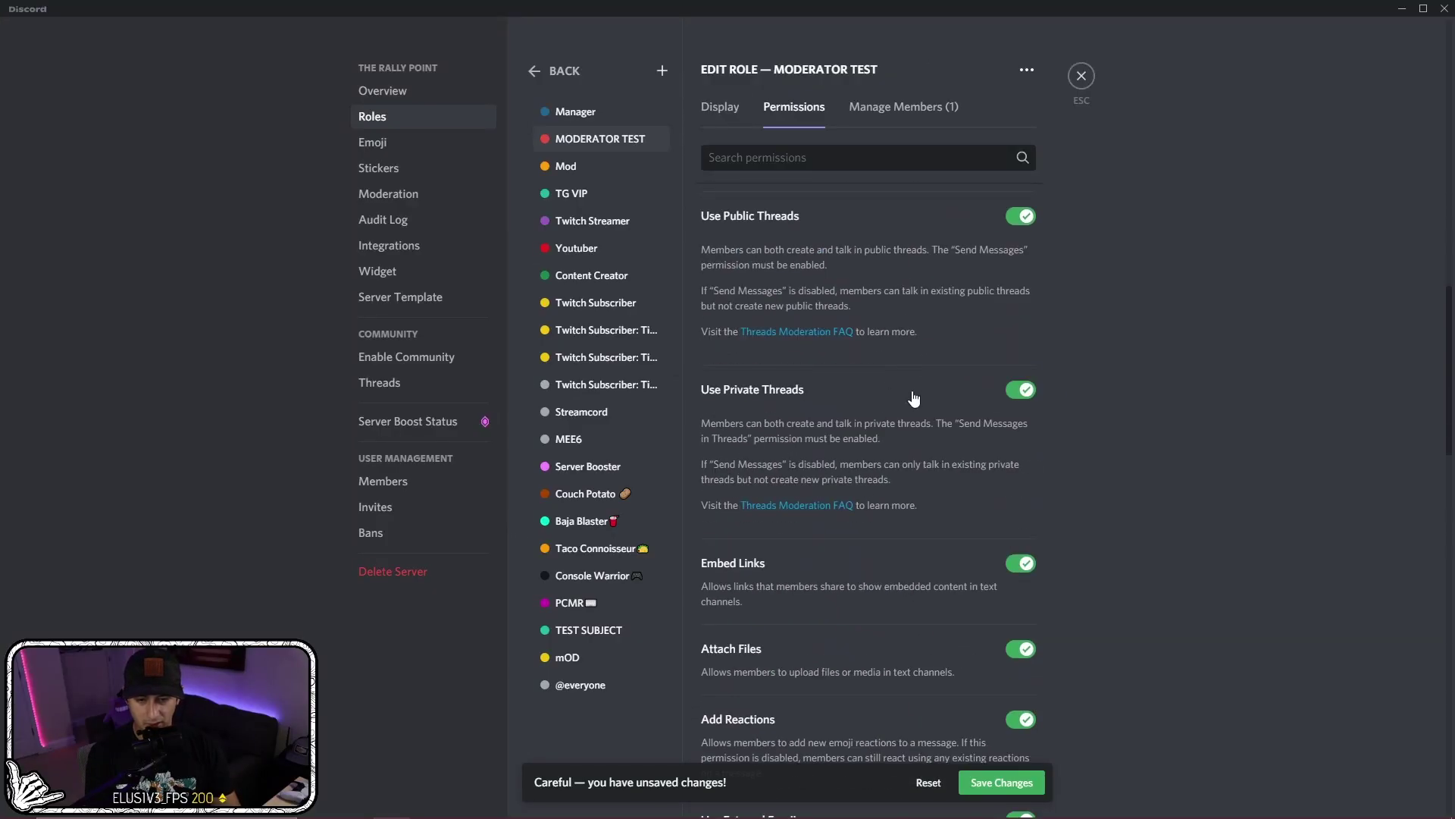
scroll(1012, 395, down, 2)
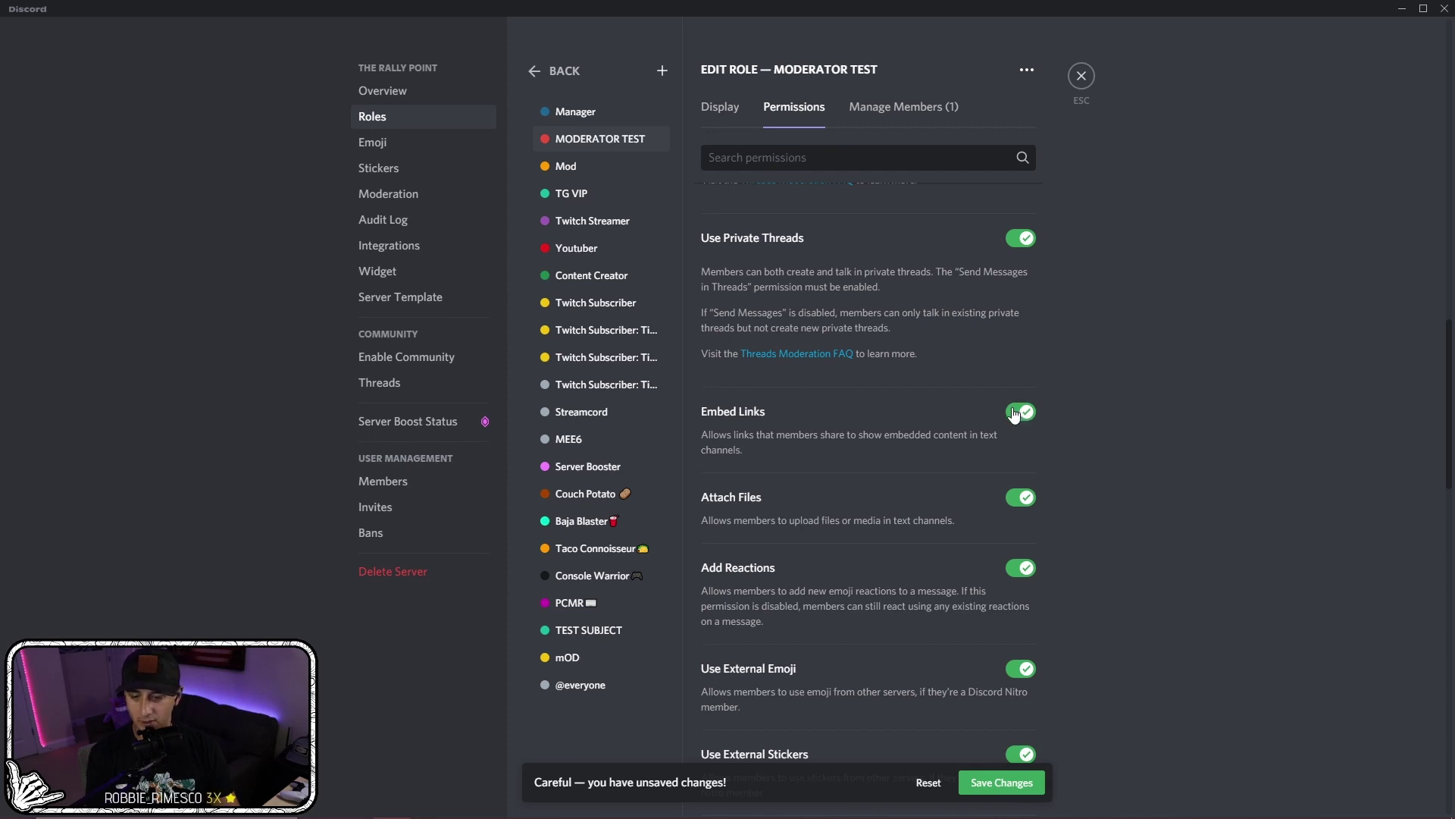
click(1015, 413)
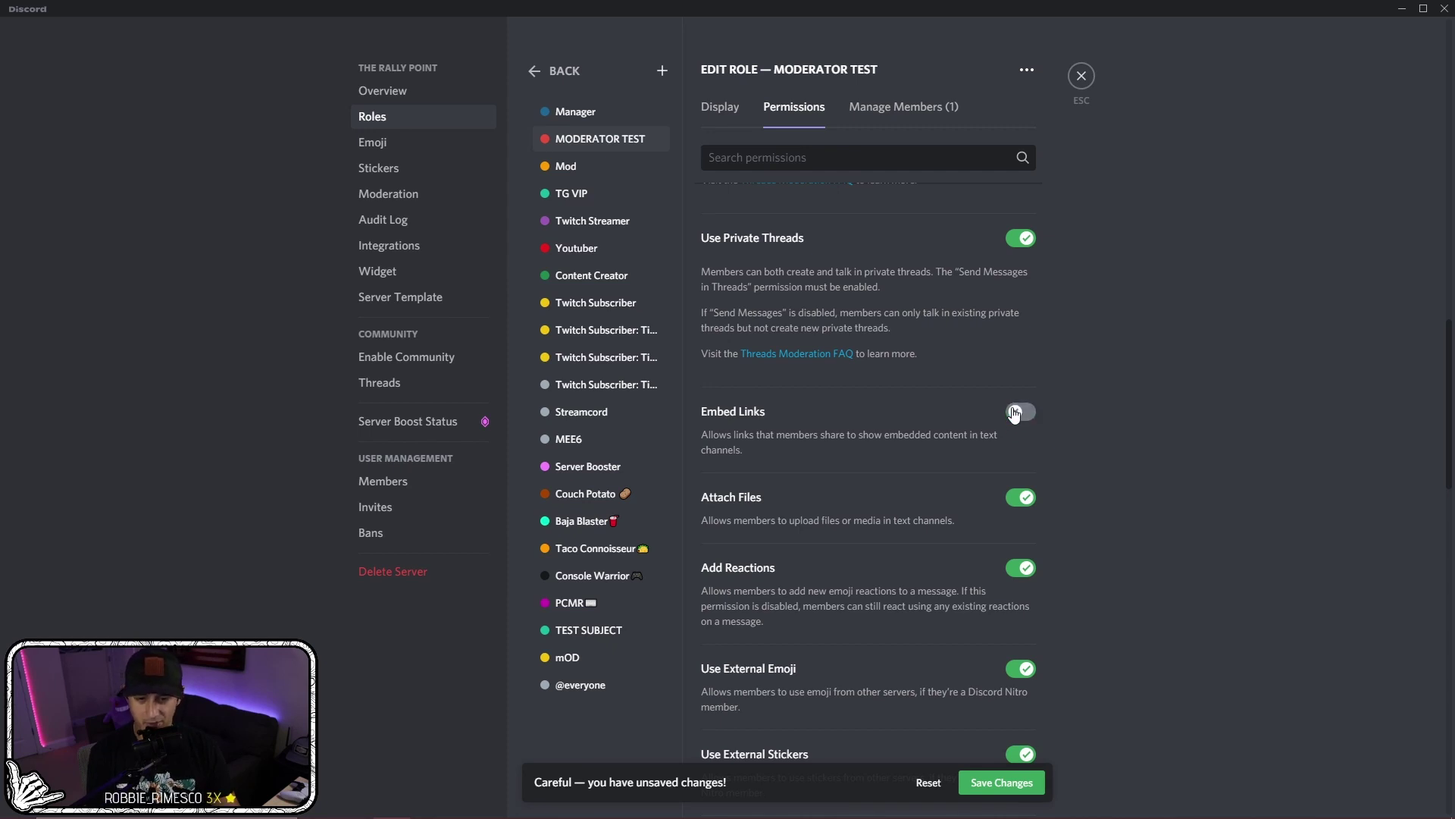
click(1017, 414)
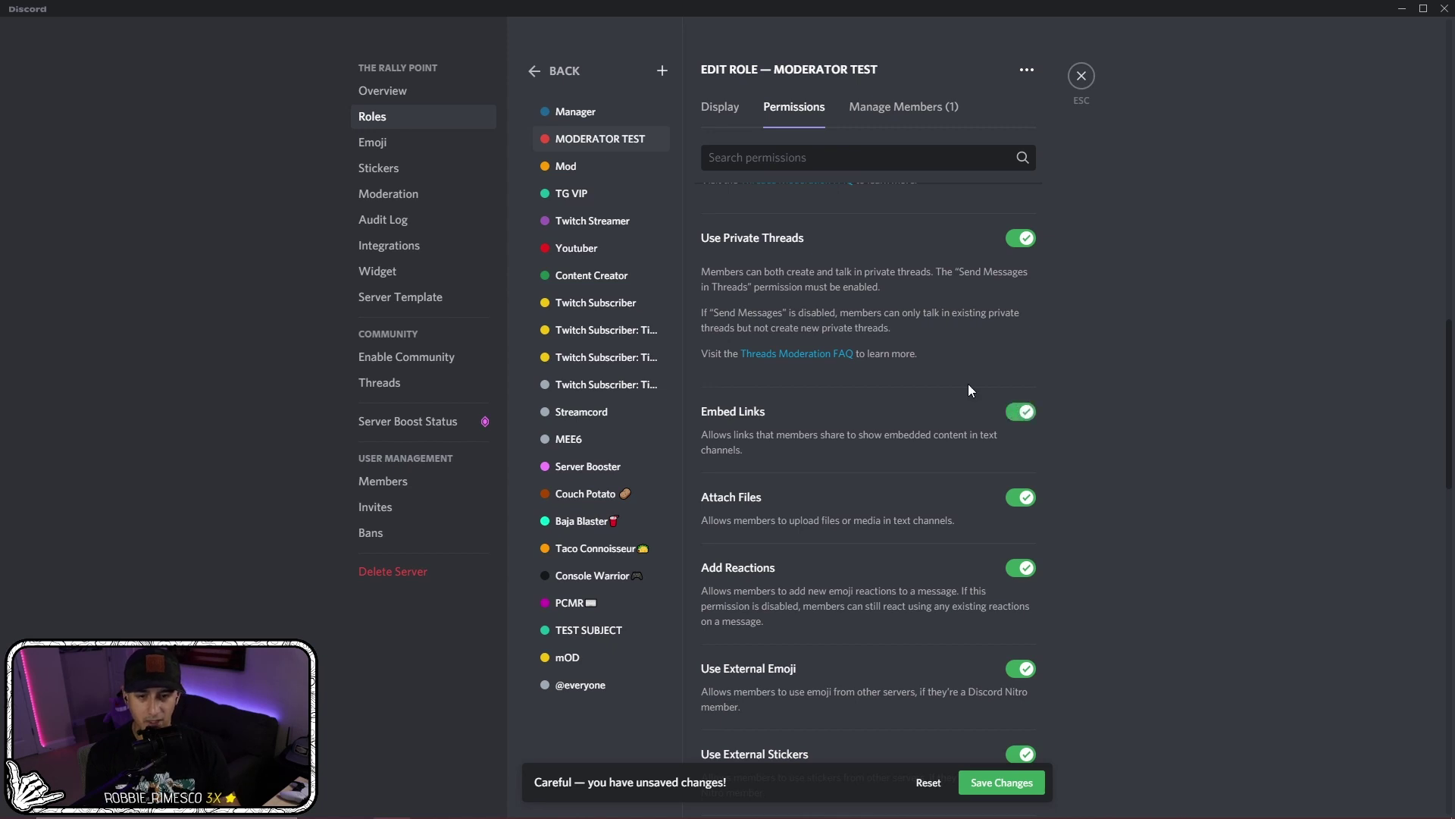
- Add the server's other manager to the MODERATOR TEST role's members
click(906, 115)
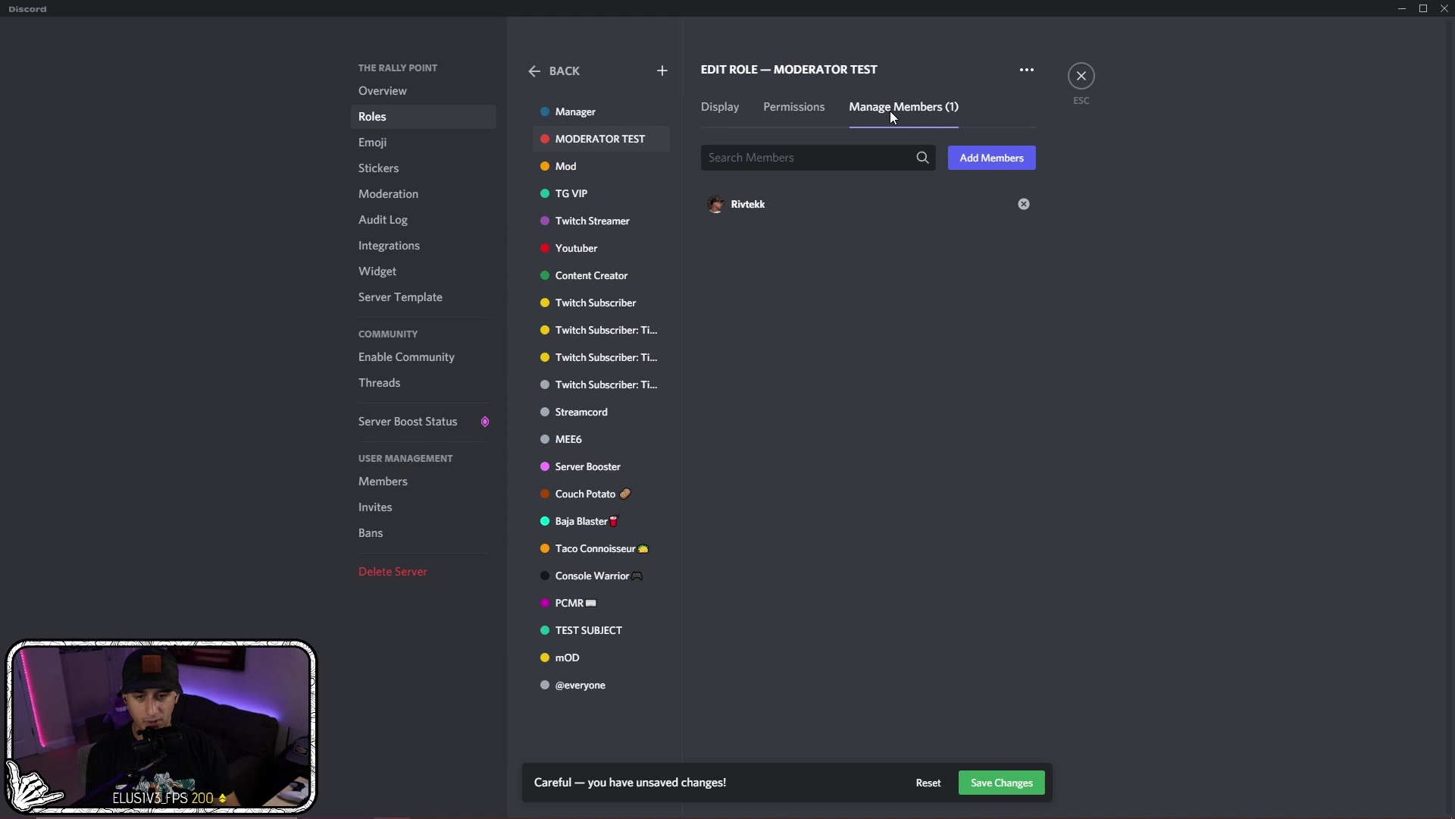
click(987, 163)
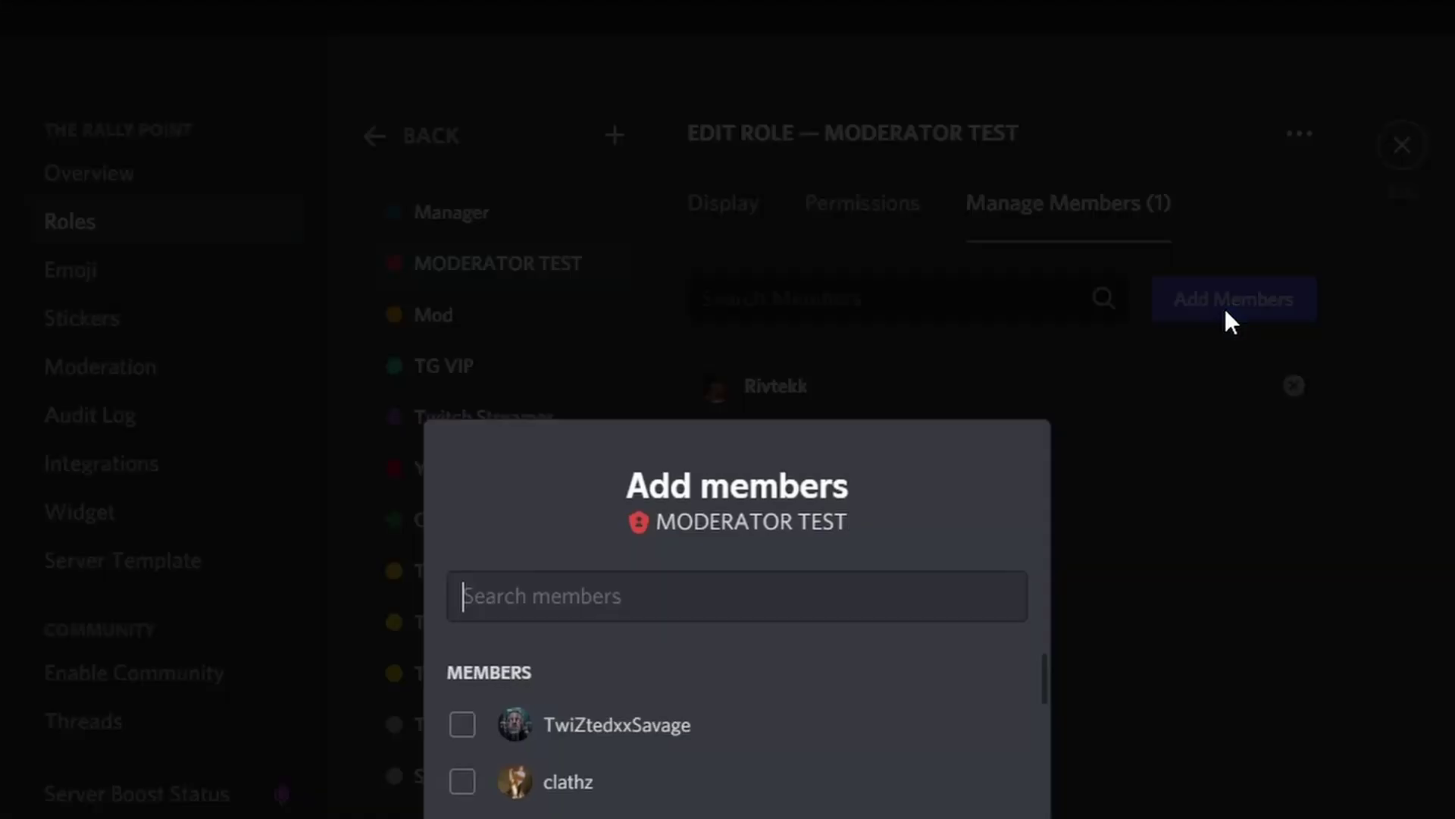
click(583, 469)
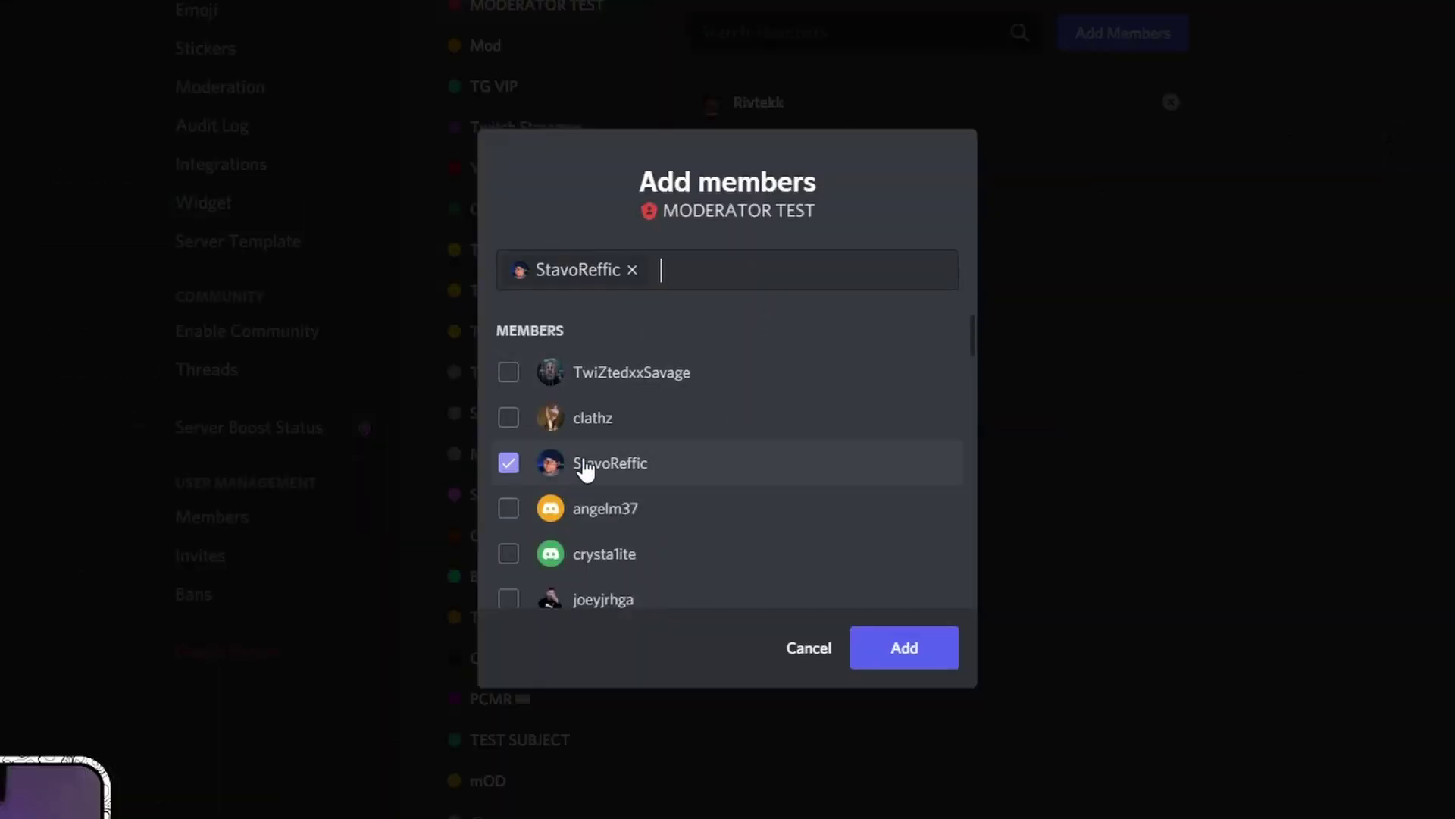
click(902, 652)
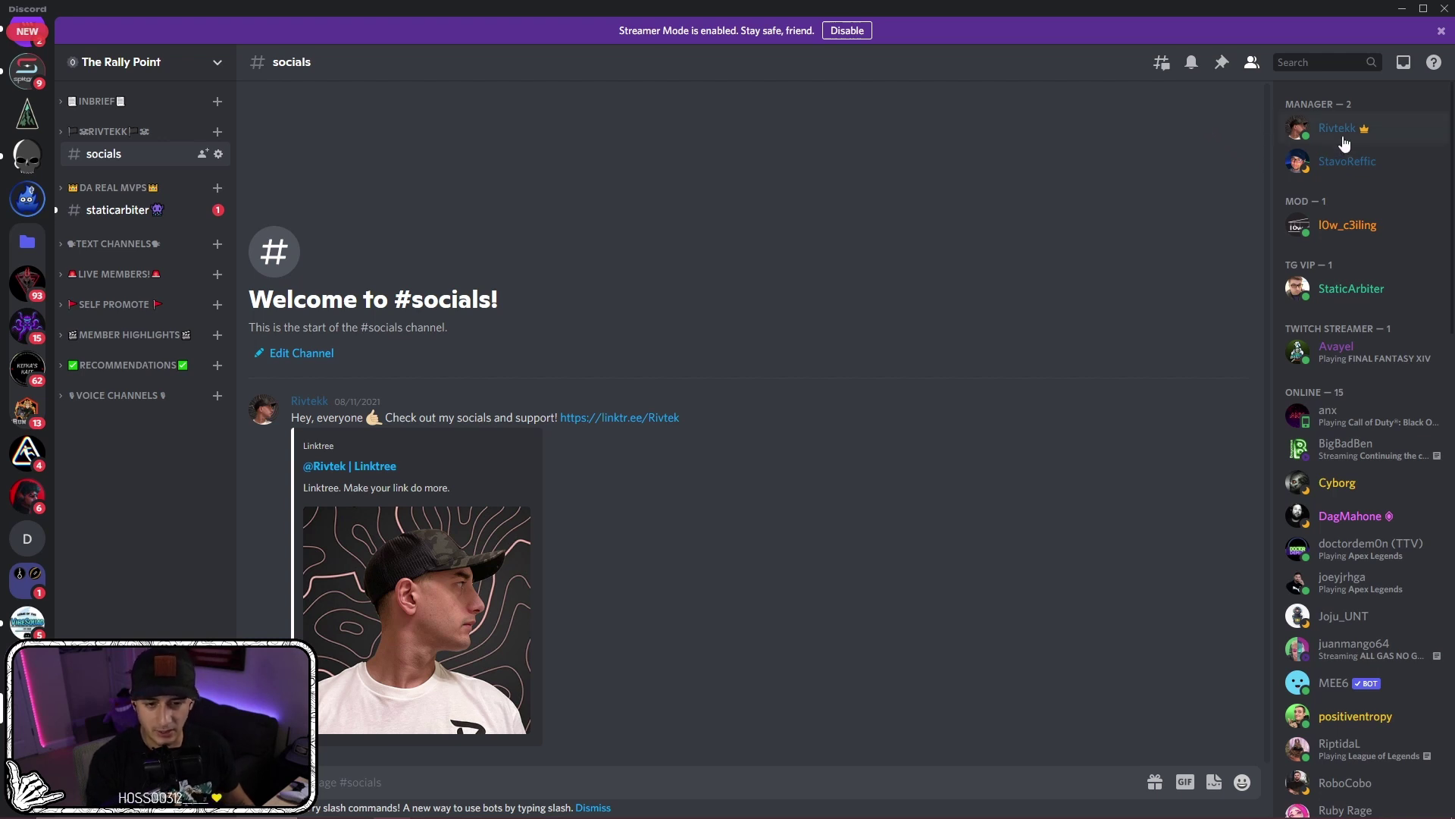
- Assign the PCMR and Taco Connoisseur roles to the server owner directly from the server's member list
right_click(1342, 142)
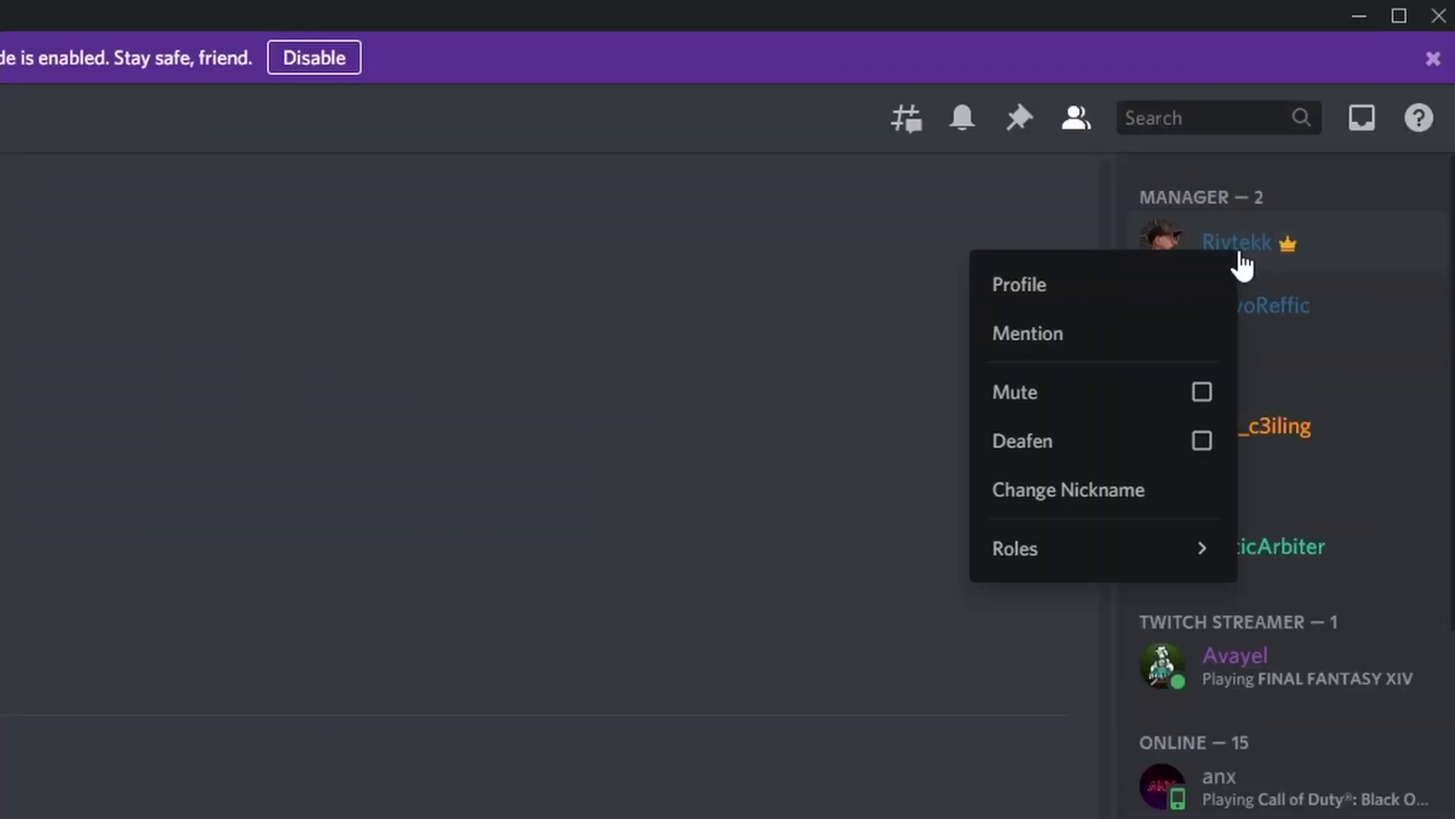
mouse_move(1176, 562)
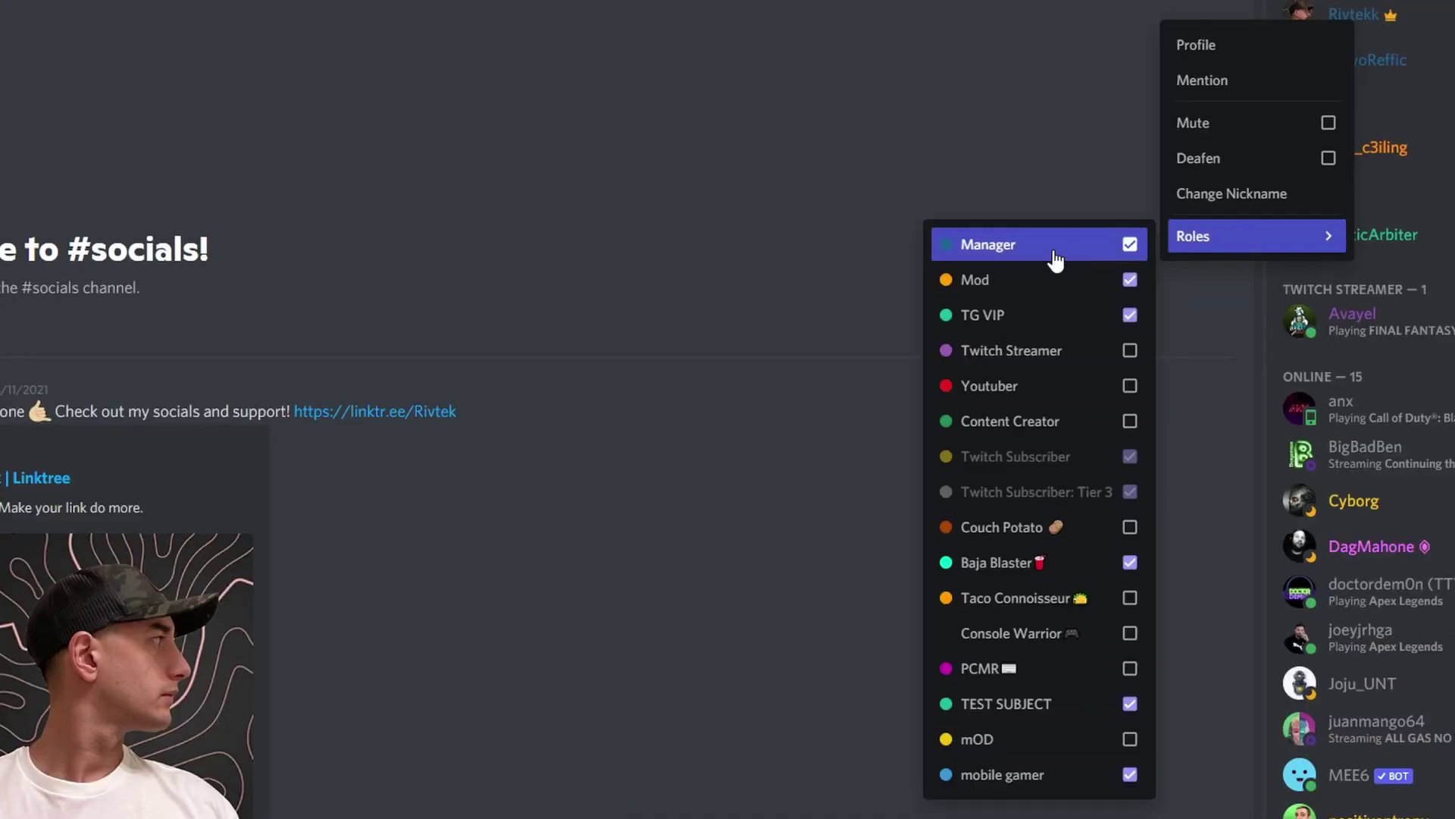
click(1090, 686)
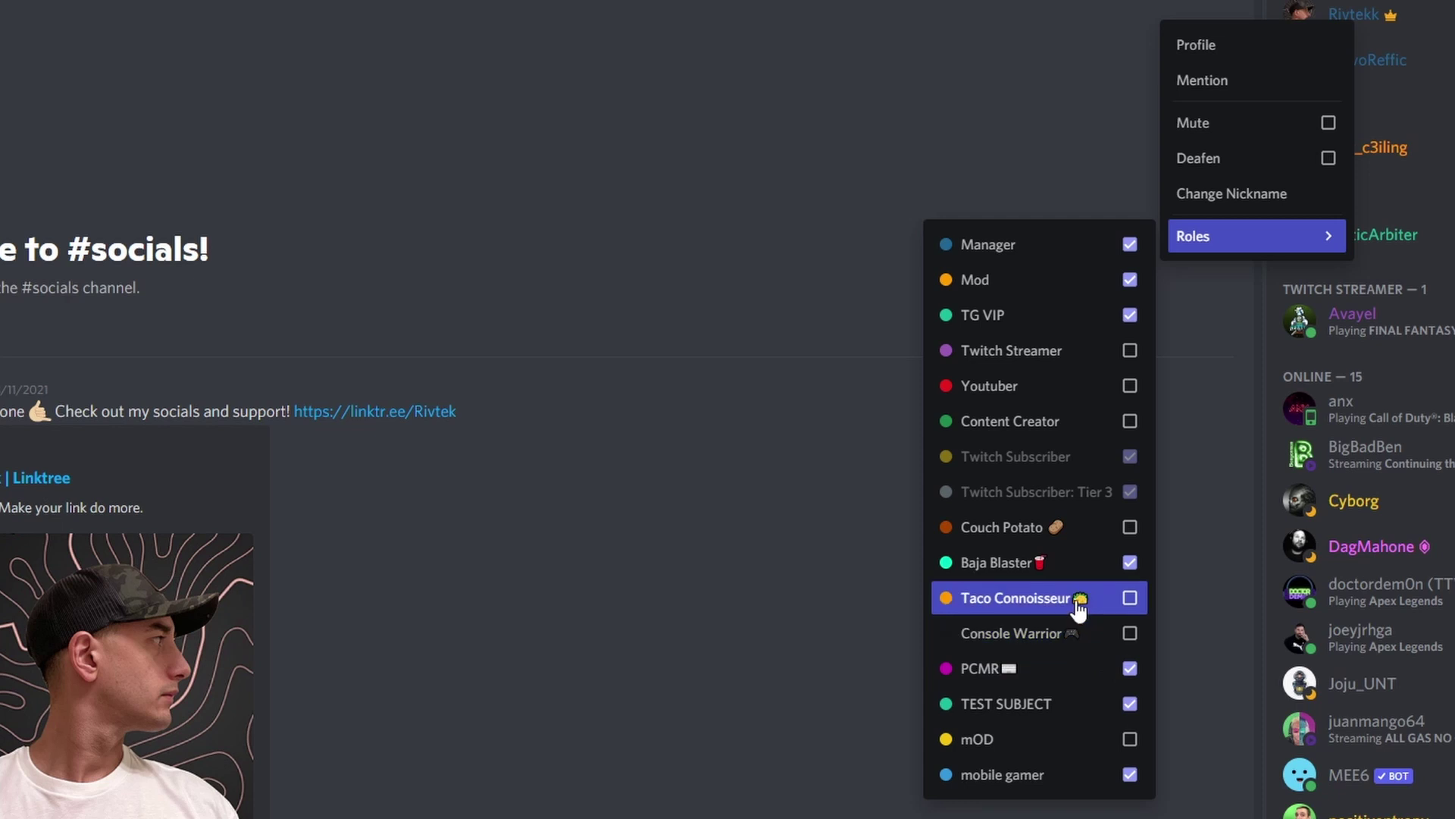
click(1071, 606)
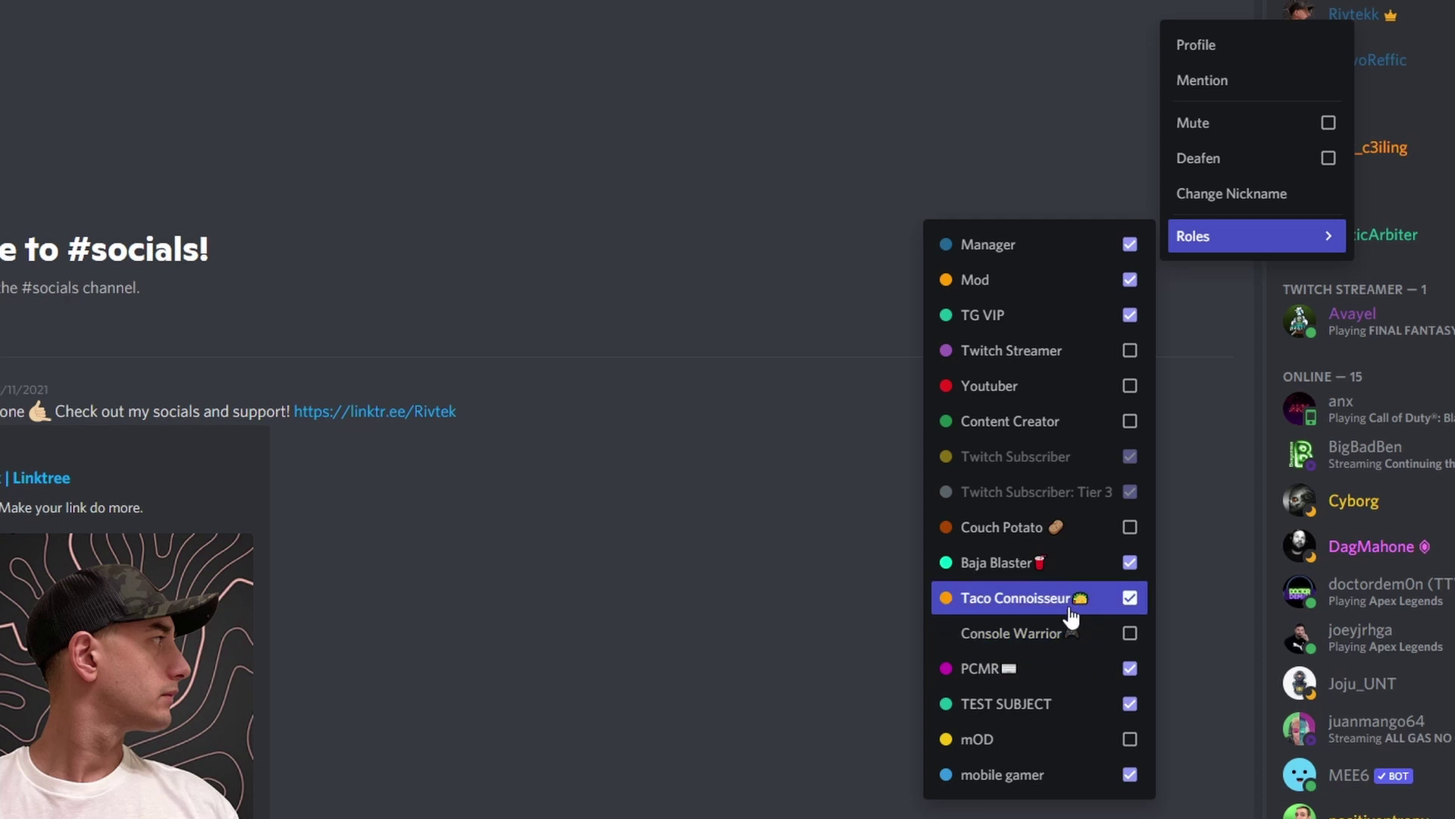